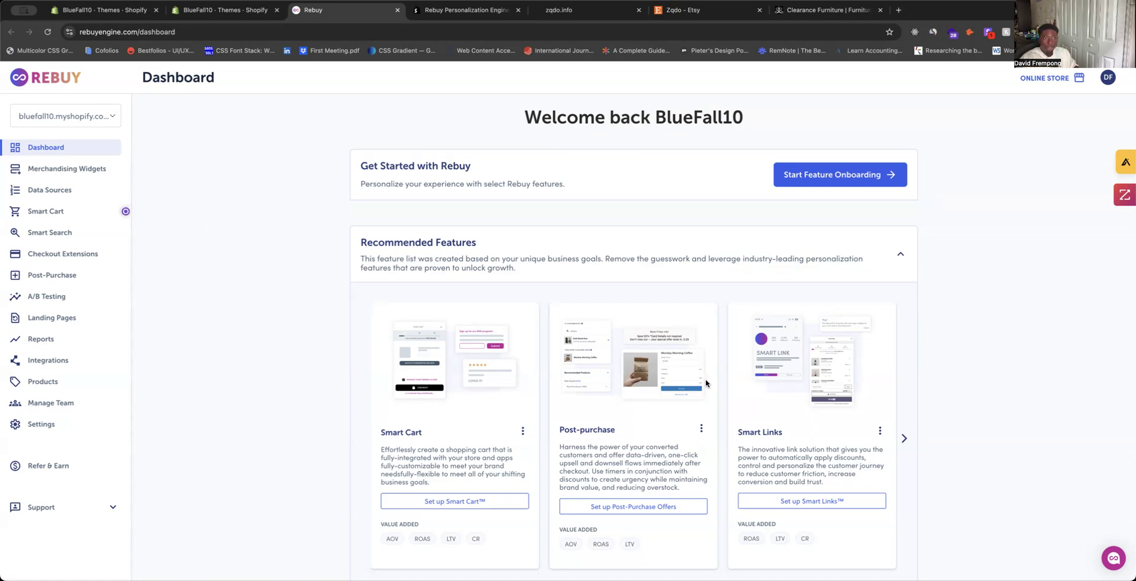
Step: Examine the recommended features on the dashboard, including the second set of feature cards
scroll(706, 384, "down", 2)
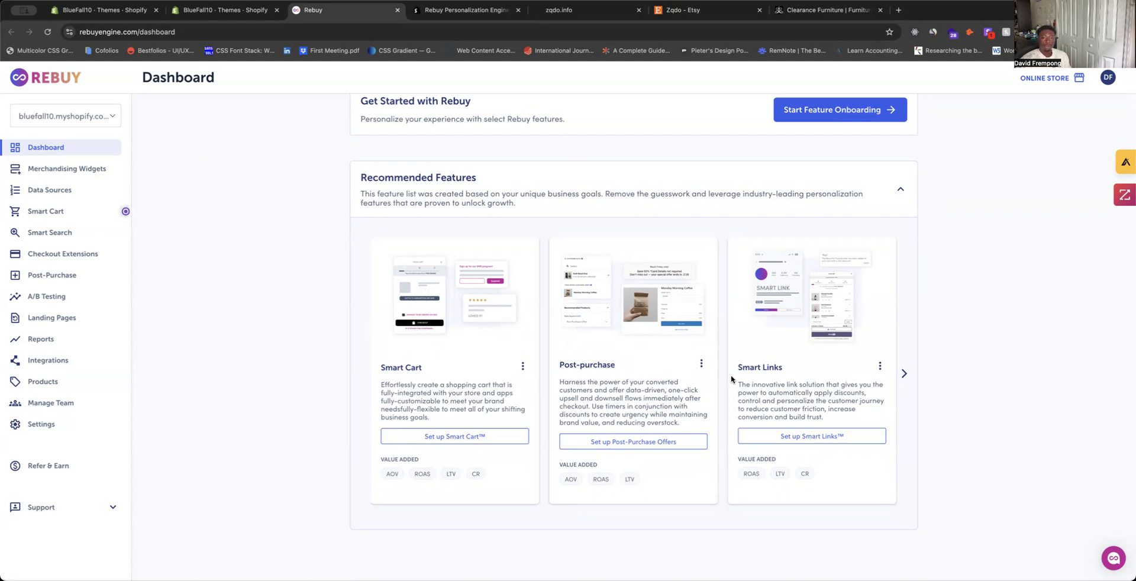
scroll(626, 332, "down", 1)
scroll(921, 359, "up", 1)
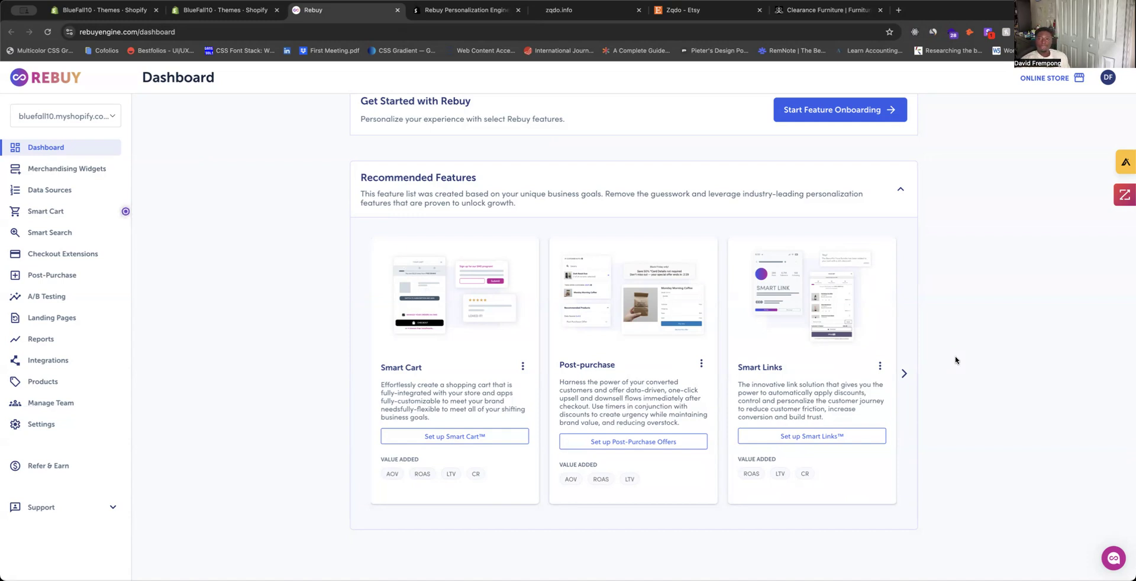
scroll(953, 357, "down", 1)
scroll(946, 361, "up", 1)
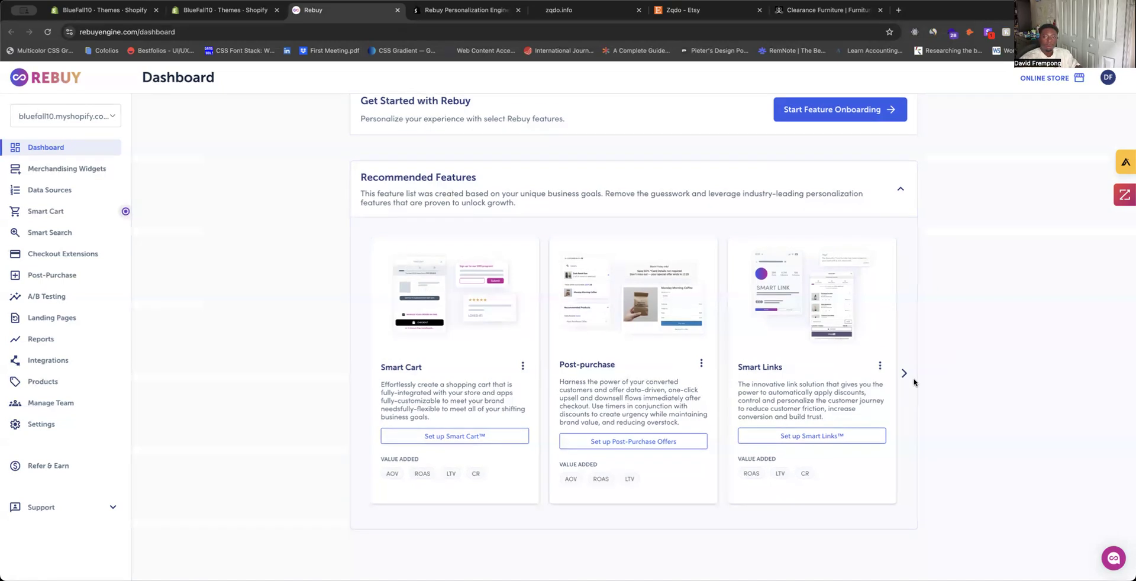
left_click(904, 374)
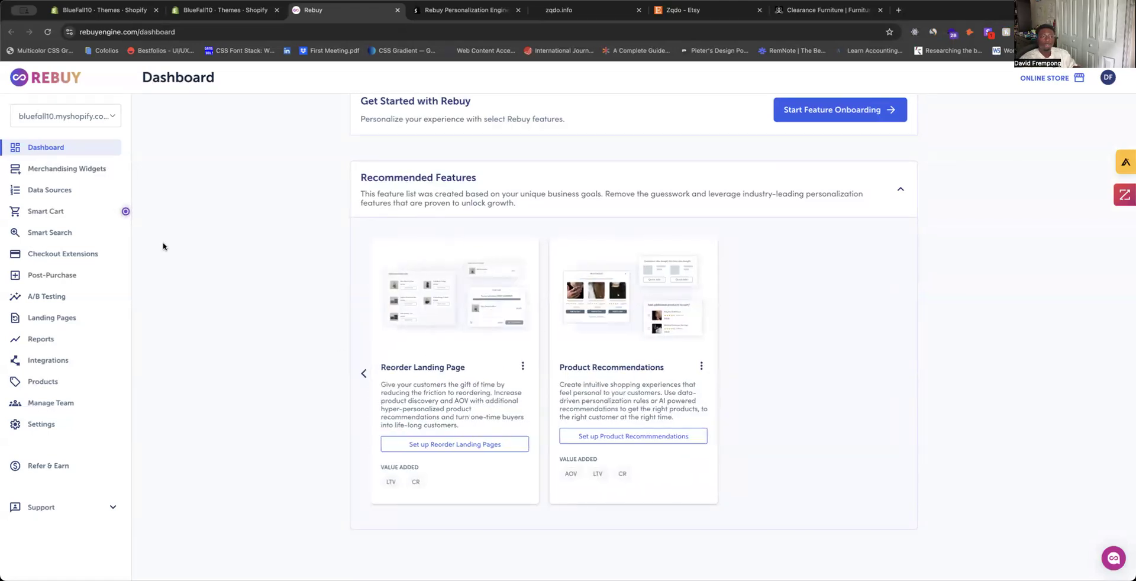
Step: Review the merchandising widget categories and the widget types offered for the Home Page, returning to the widgets overview
left_click(85, 173)
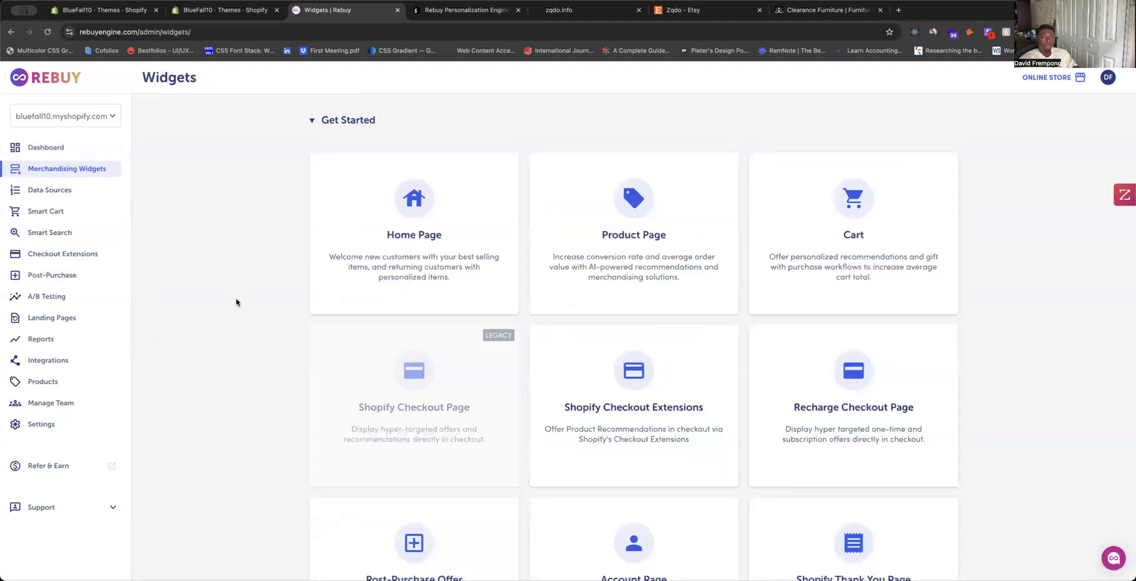
scroll(370, 258, "down", 10)
scroll(371, 261, "up", 10)
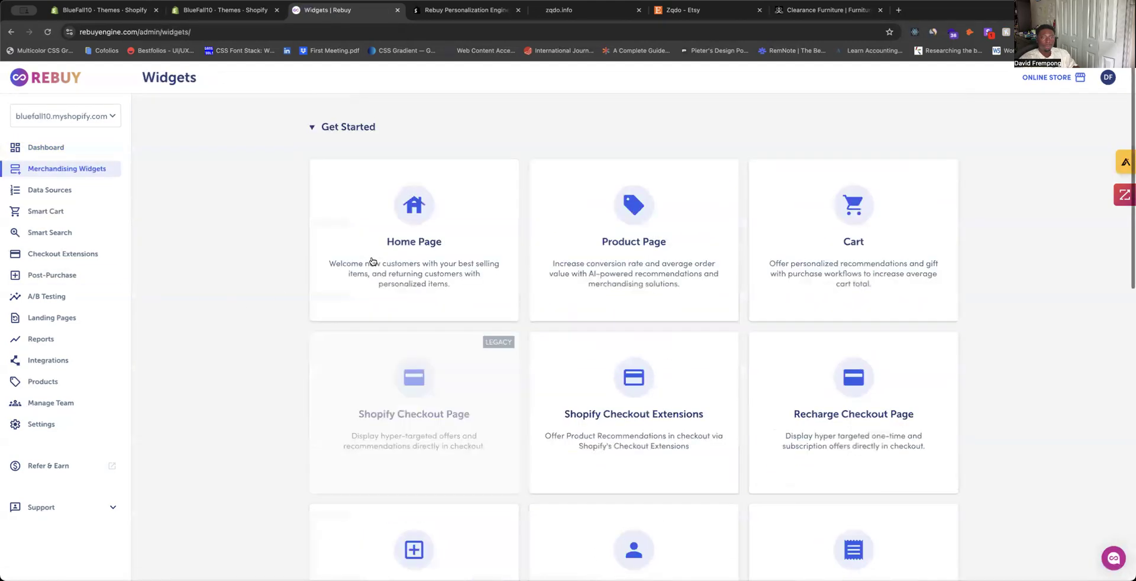
left_click(447, 276)
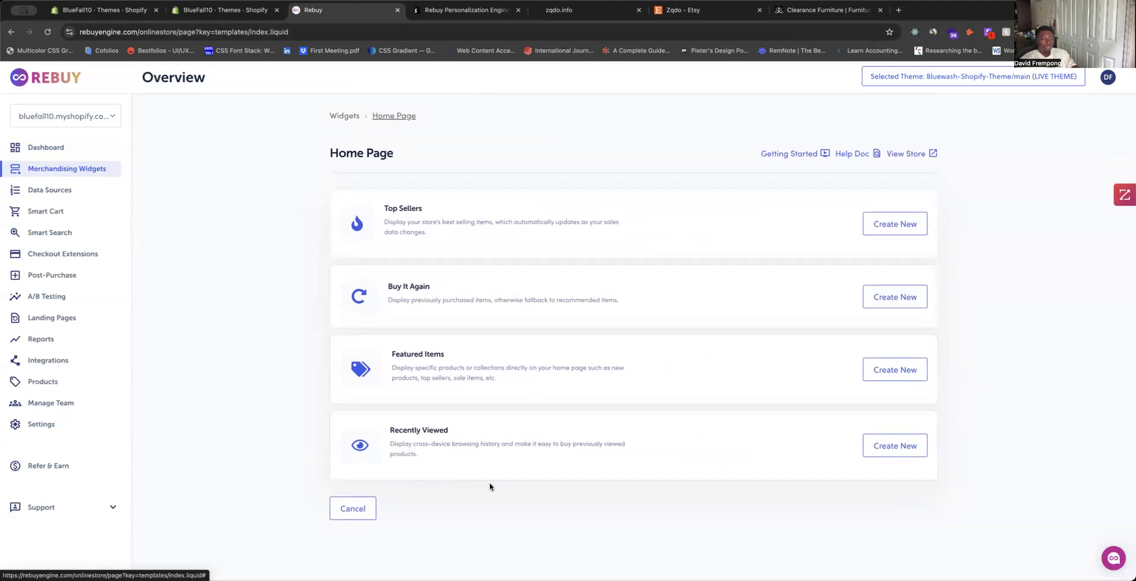
left_click(349, 116)
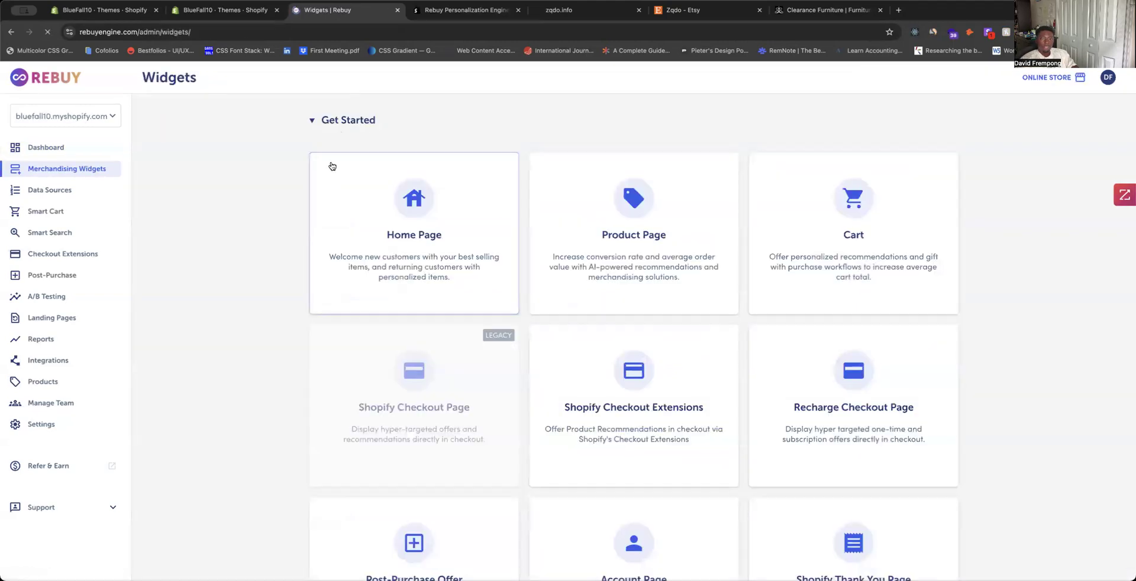
Step: Examine the widget types available when creating a new Product Page widget, returning to the overview without creating one
left_click(656, 288)
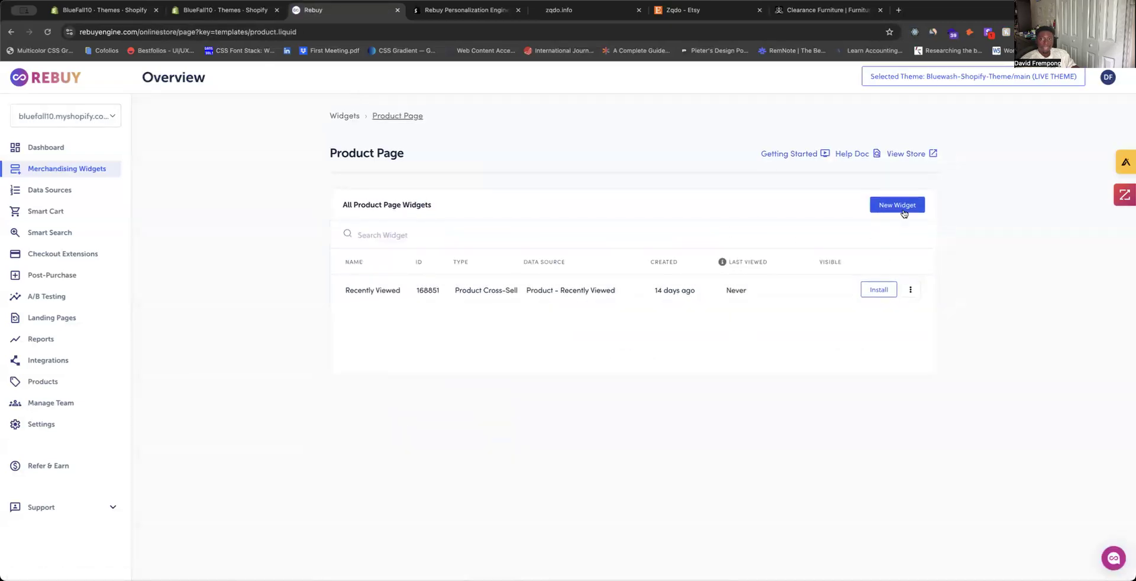
left_click(899, 206)
scroll(732, 261, "down", 3)
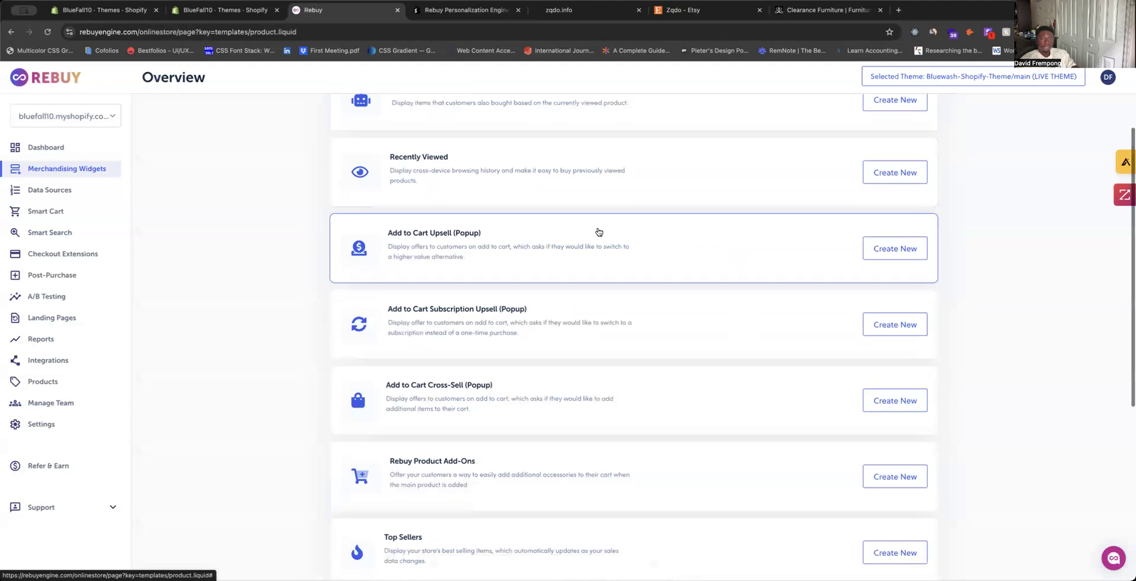
scroll(575, 235, "up", 1)
scroll(518, 244, "down", 7)
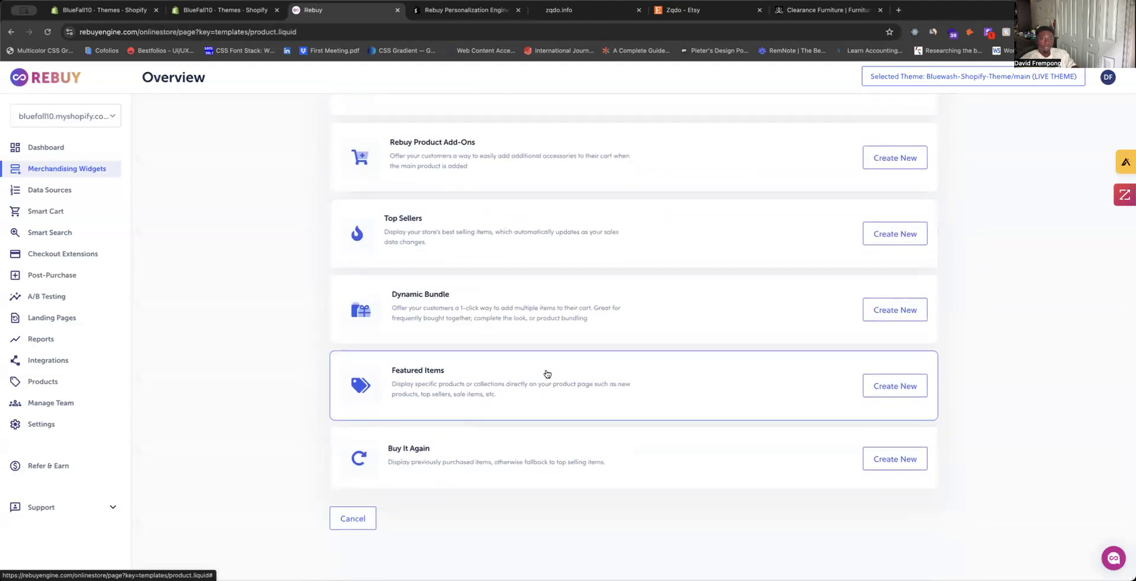
scroll(543, 353, "up", 10)
scroll(542, 353, "down", 10)
scroll(532, 366, "up", 10)
scroll(500, 380, "down", 1)
left_click(335, 120)
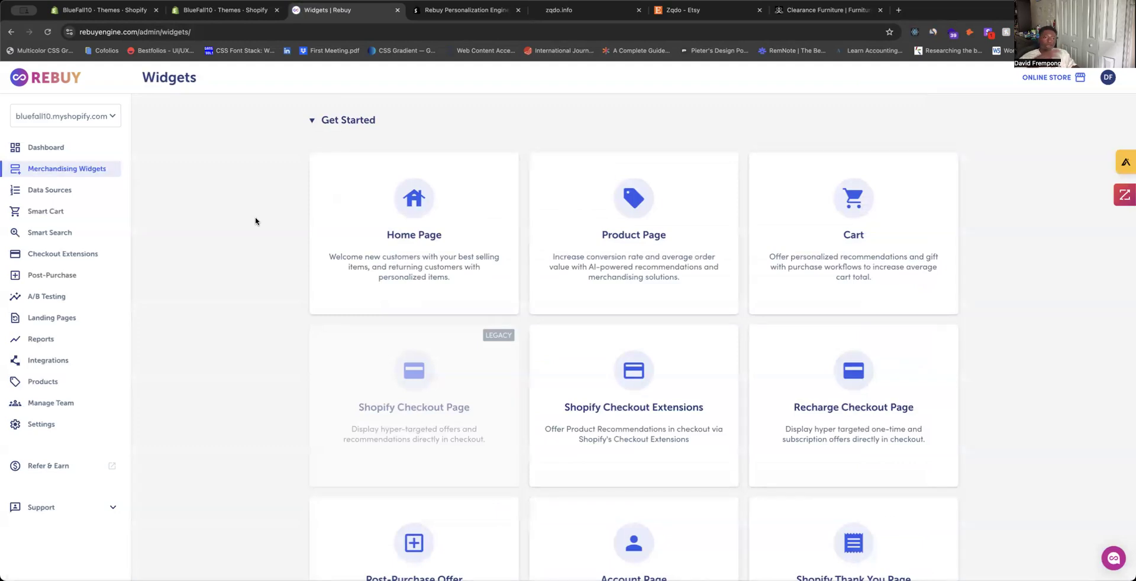
Step: Review the widget types offered for the Cart page and return to the widgets overview
scroll(255, 221, "down", 1)
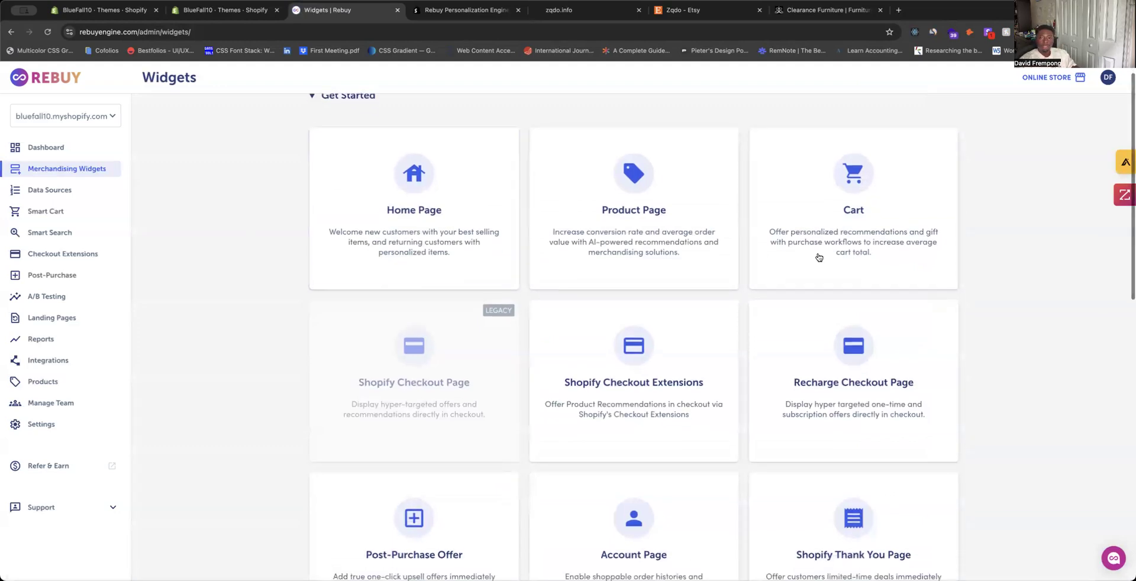
left_click(839, 247)
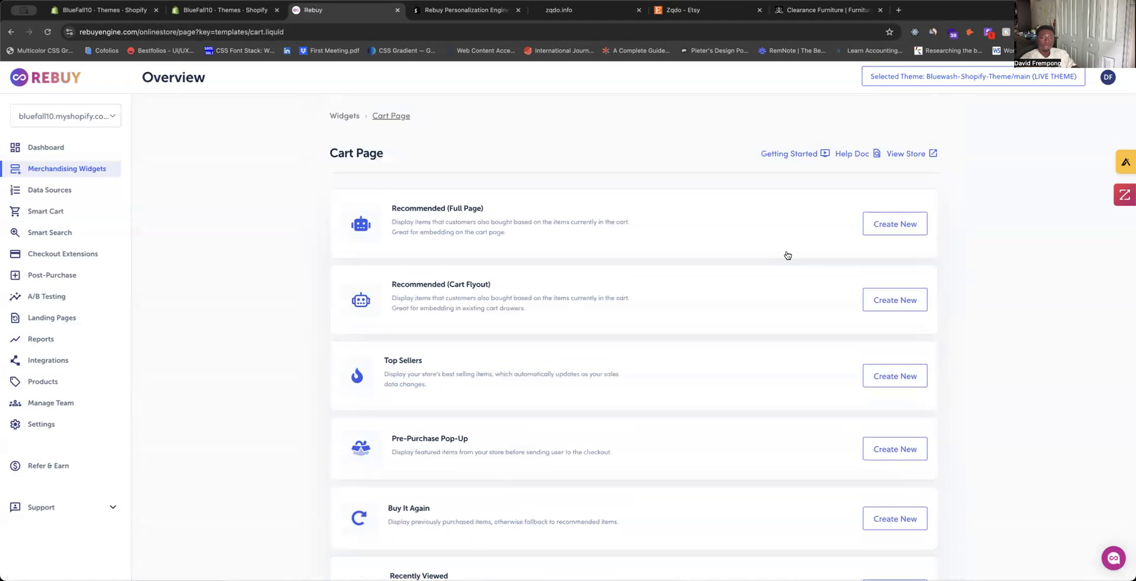
scroll(657, 195, "down", 4)
scroll(473, 167, "down", 6)
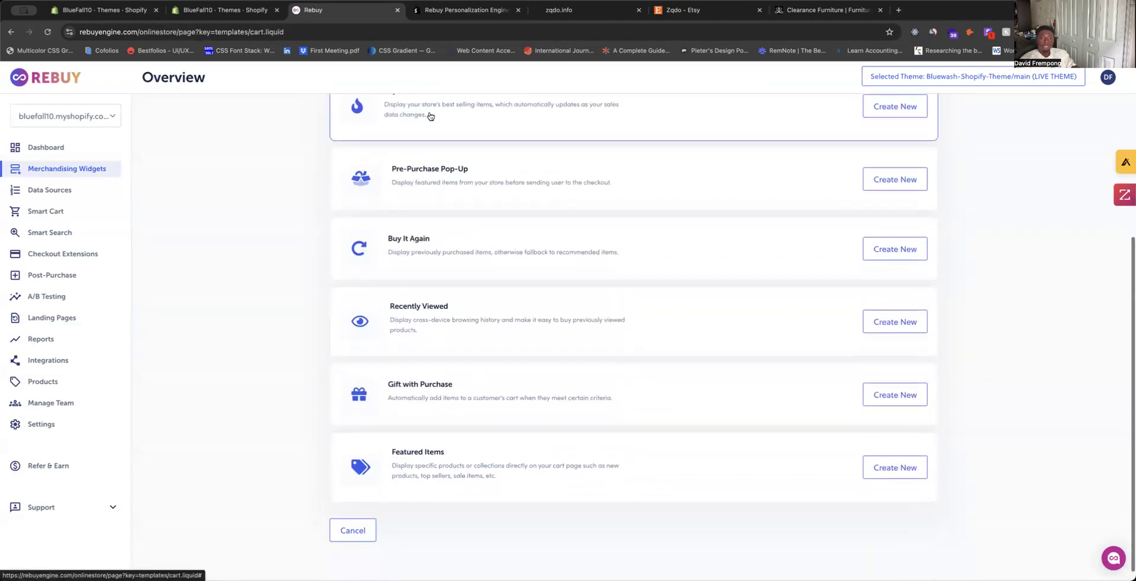
scroll(462, 334, "up", 10)
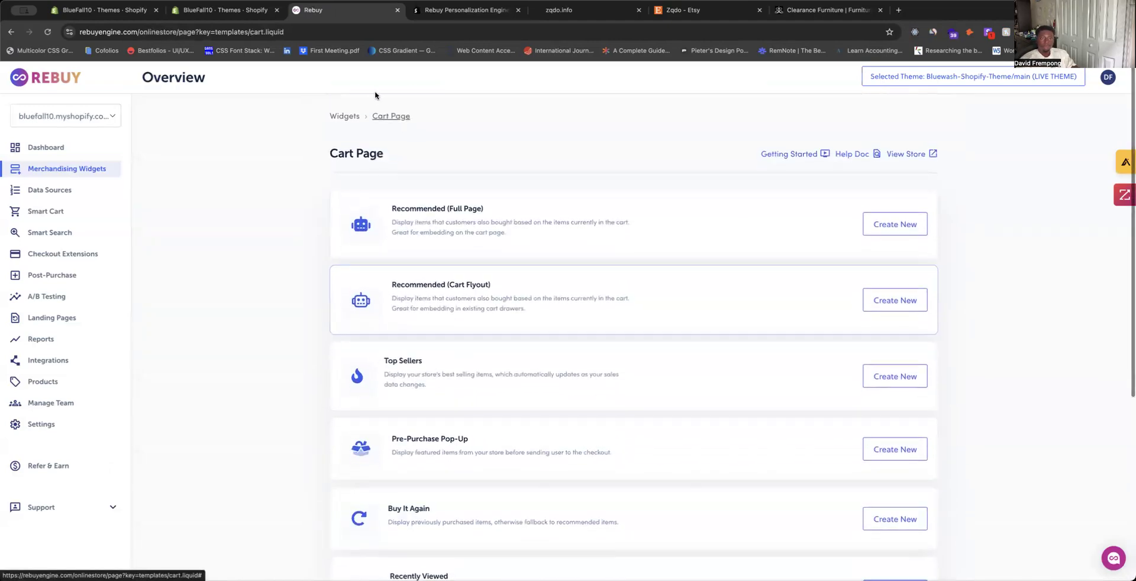
left_click(351, 118)
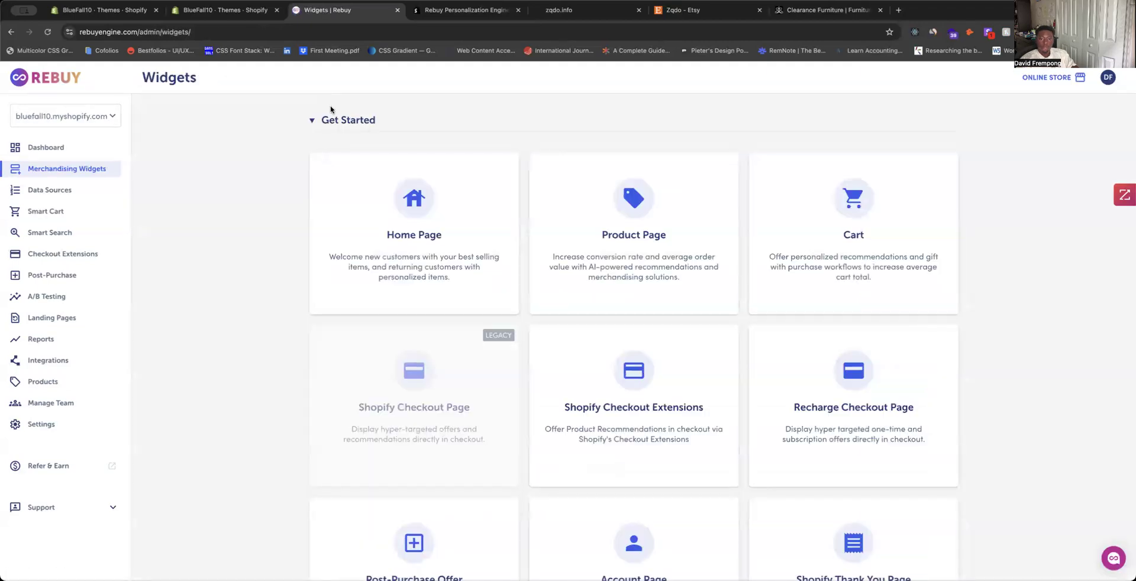
Step: Examine the Checkout Personalization and Available Features sections of Shopify Checkout Extensions, returning to the widgets overview
scroll(331, 107, "down", 3)
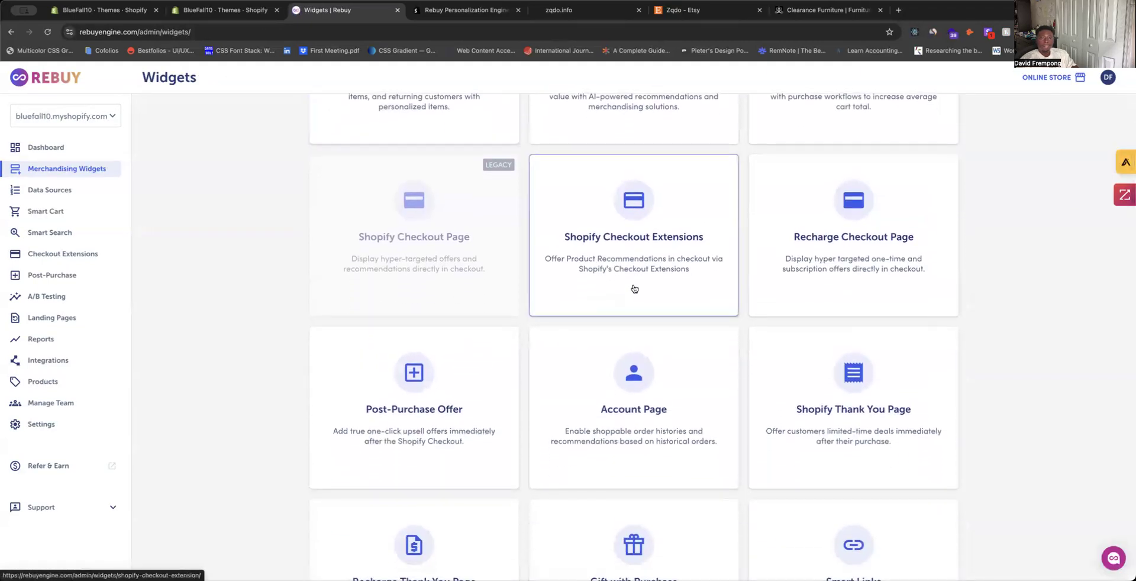
left_click(634, 286)
scroll(457, 299, "down", 2)
scroll(457, 300, "up", 2)
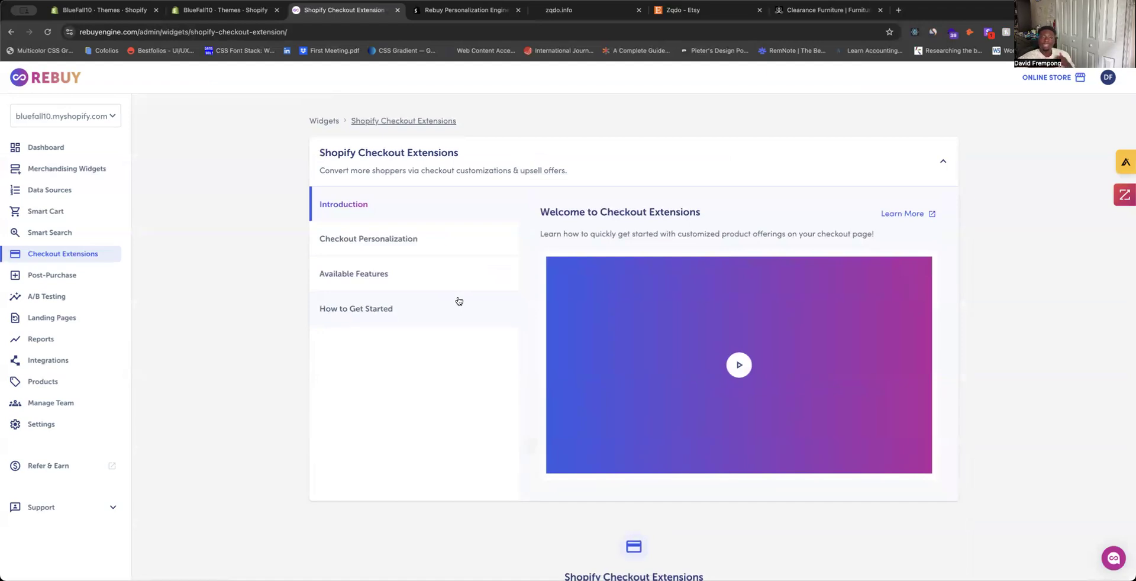
left_click(458, 231)
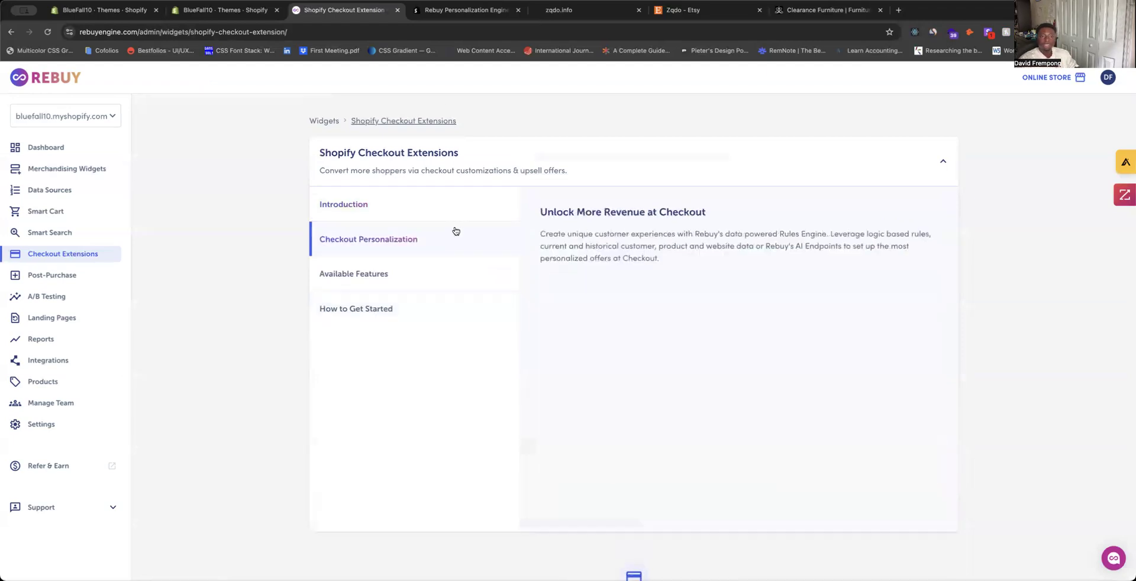
scroll(767, 358, "down", 1)
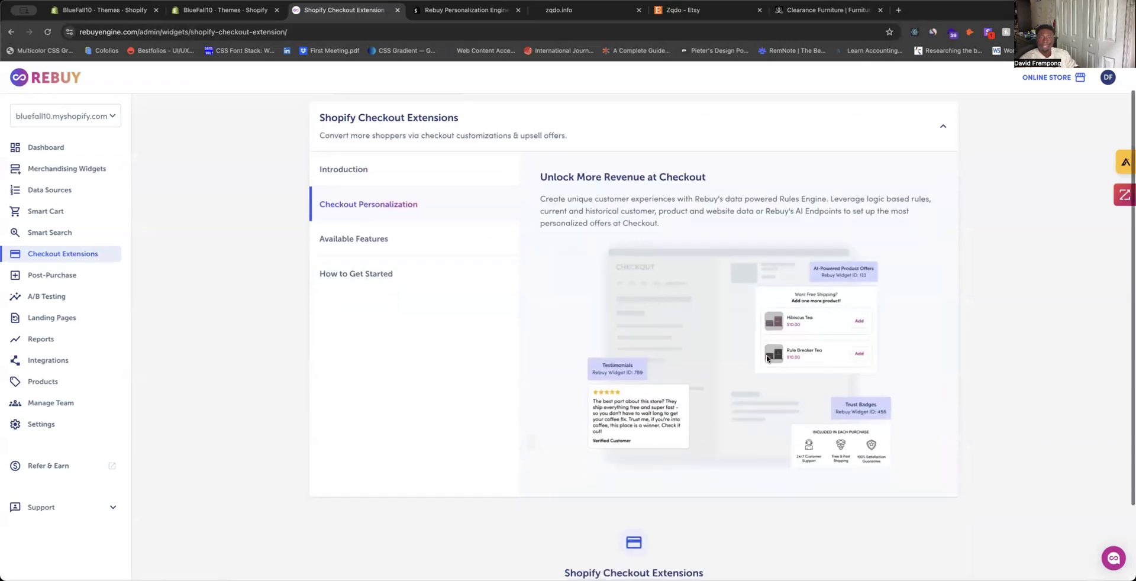
left_click(469, 251)
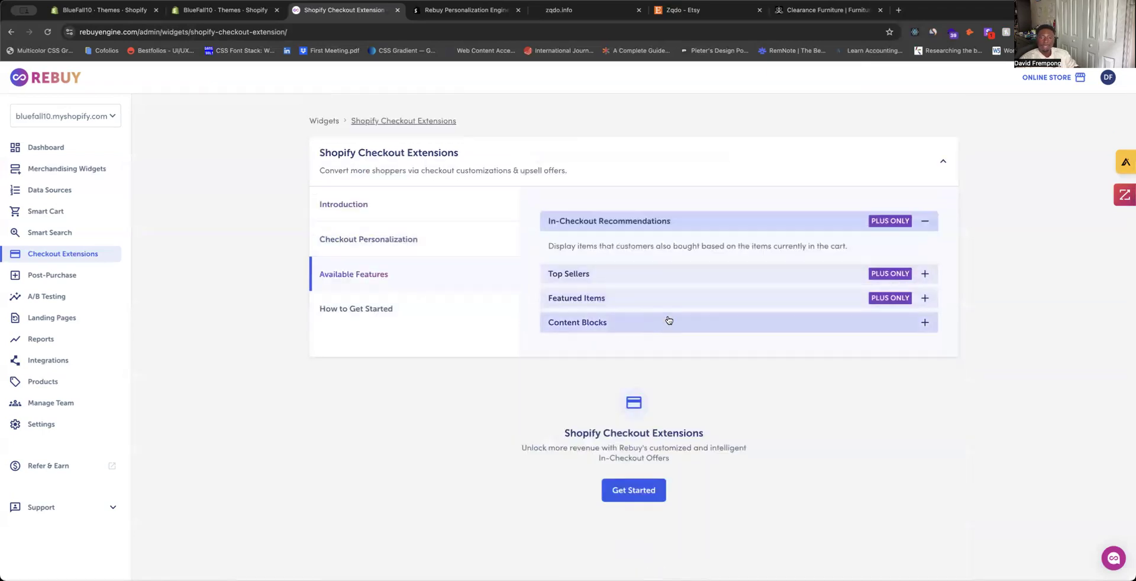
left_click(315, 121)
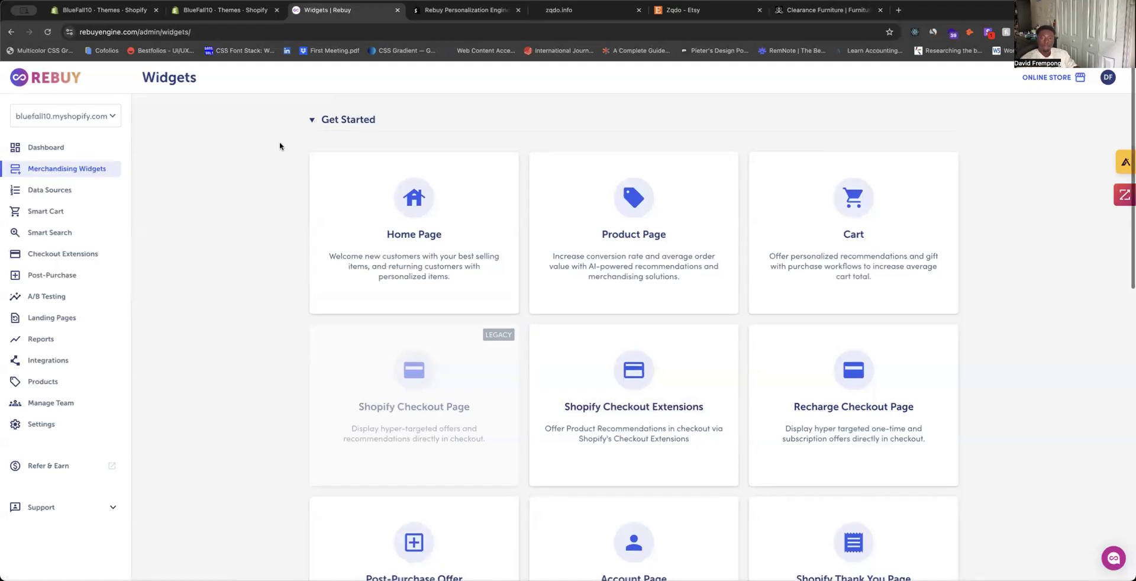
Step: Look through the remaining widget categories and view the Shopify Thank You Page widget option, returning to the overview
scroll(279, 147, "down", 3)
scroll(280, 146, "down", 8)
scroll(280, 146, "up", 3)
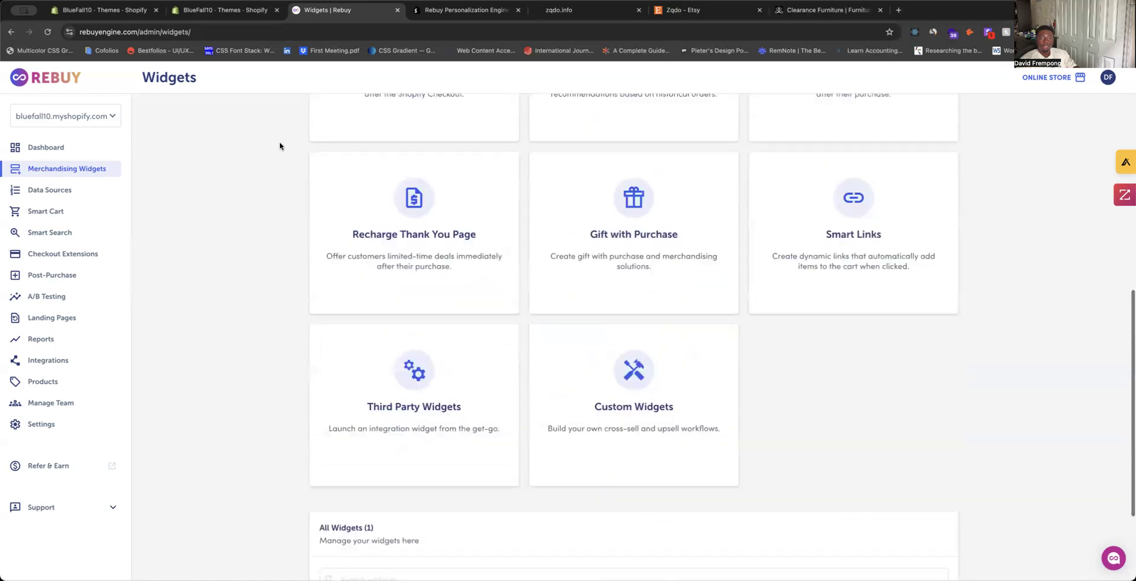
scroll(280, 146, "up", 2)
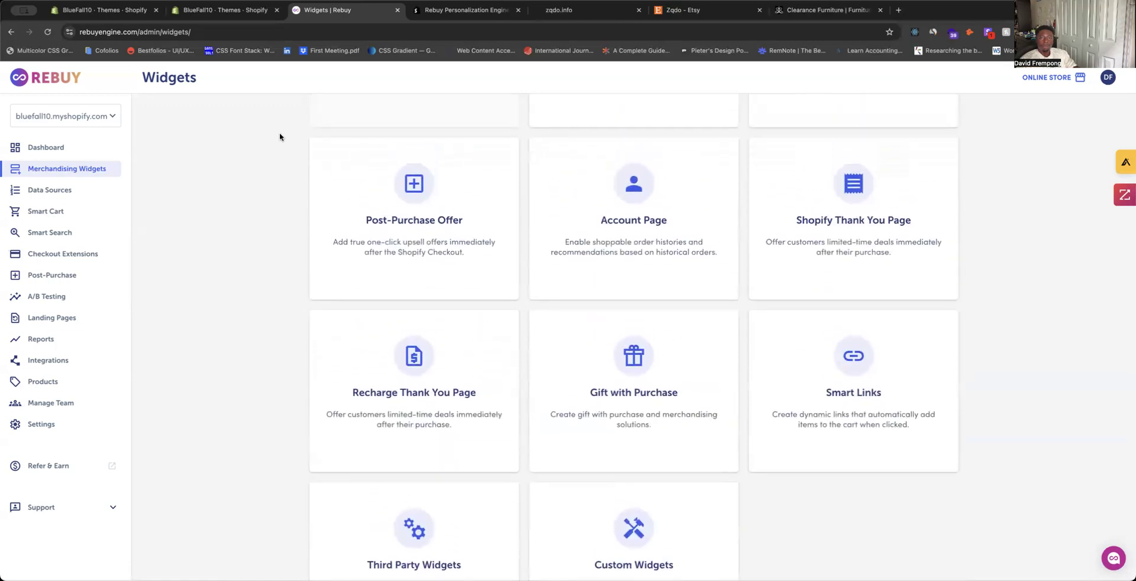
left_click(811, 270)
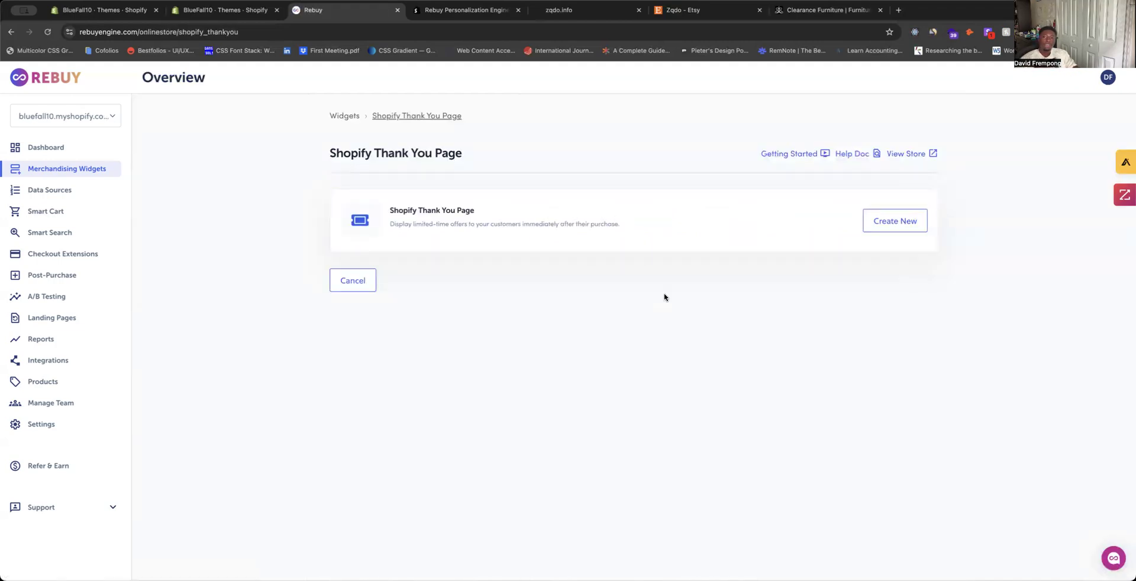
left_click(349, 116)
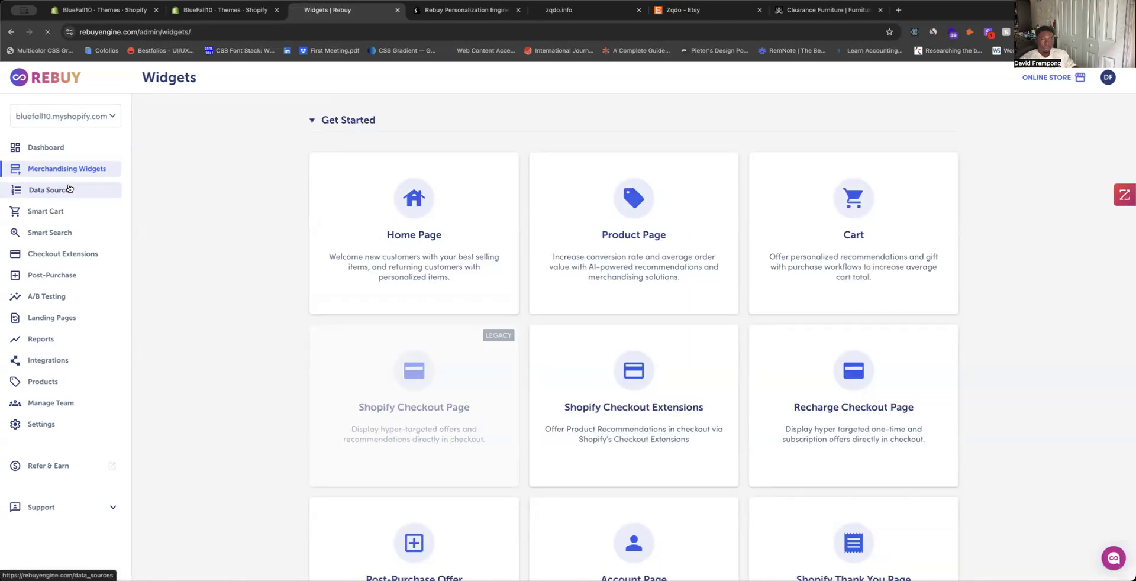
Step: View the custom data sources and open the Smart Cart introduction page
left_click(123, 191)
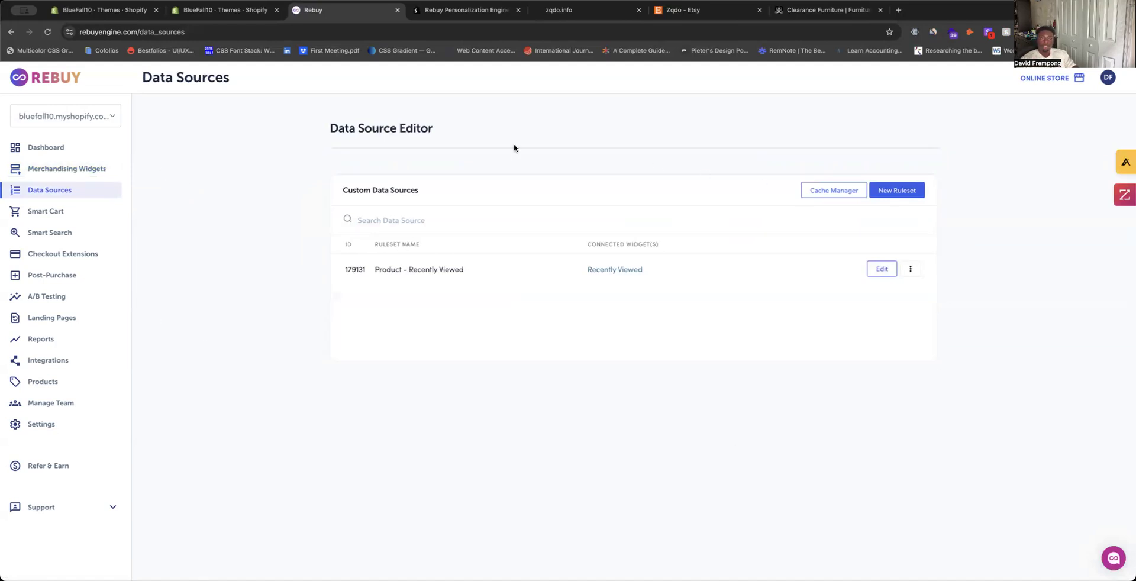
left_click(36, 211)
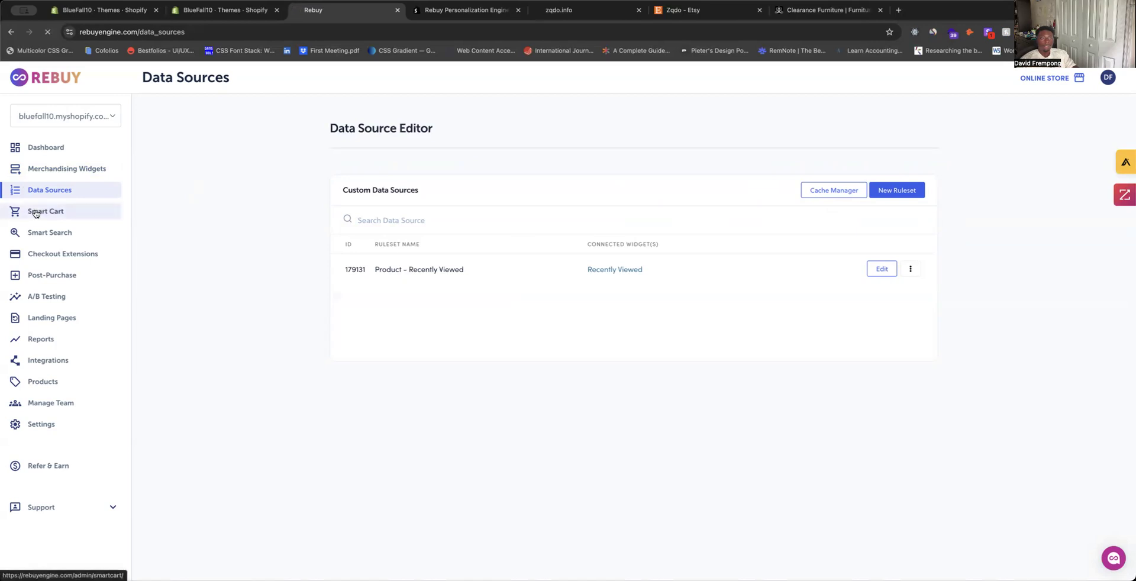
scroll(209, 219, "down", 4)
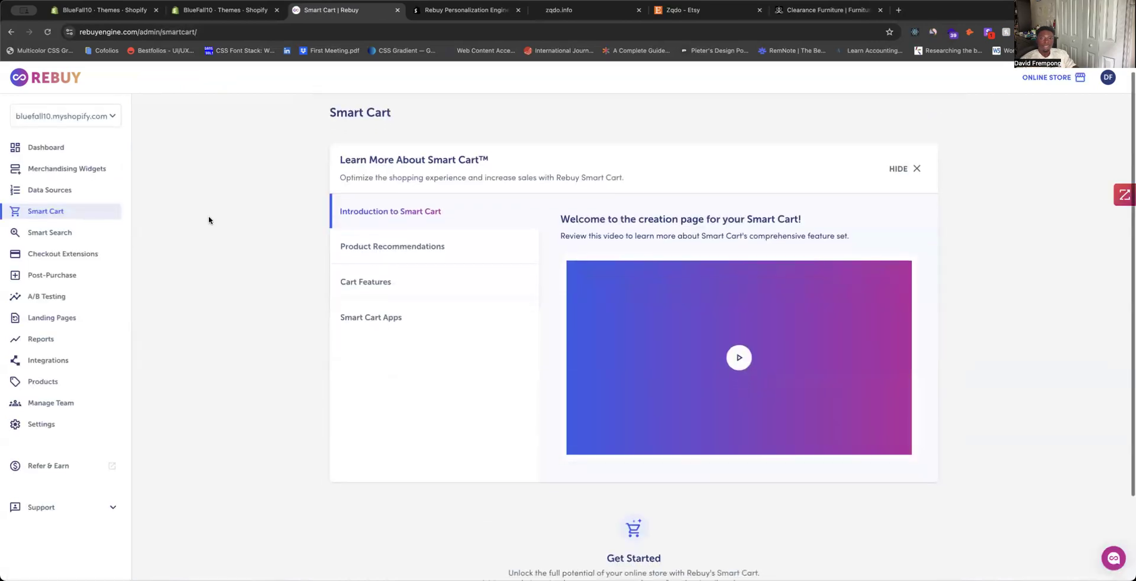
scroll(208, 218, "up", 3)
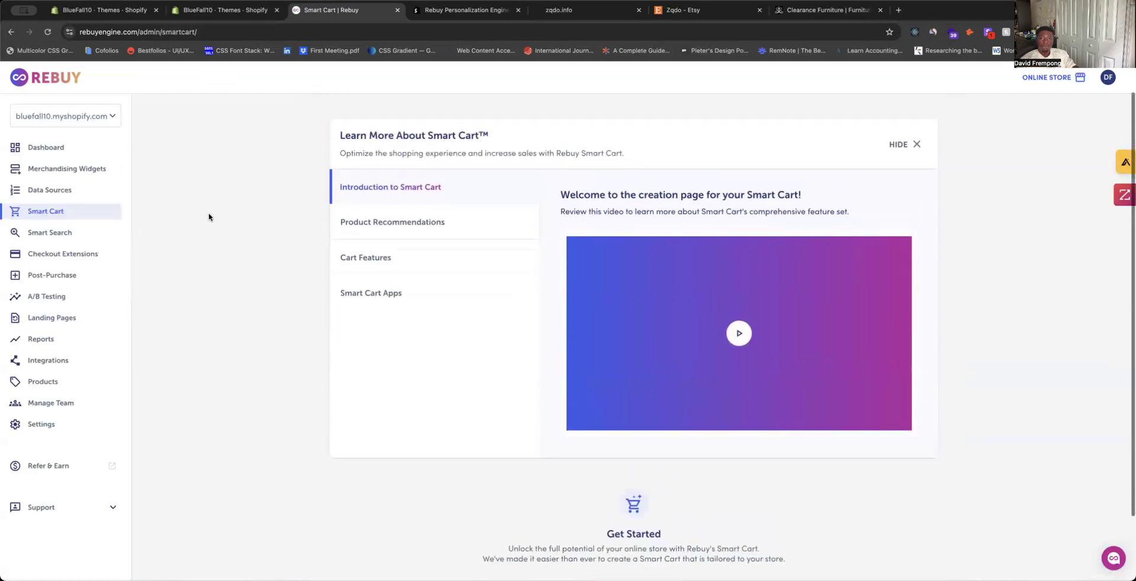
Step: Read about Smart Cart's Product Recommendations and Cart Features, including the Announcement Bar and Accelerated Checkouts descriptions
left_click(428, 230)
scroll(428, 231, "down", 1)
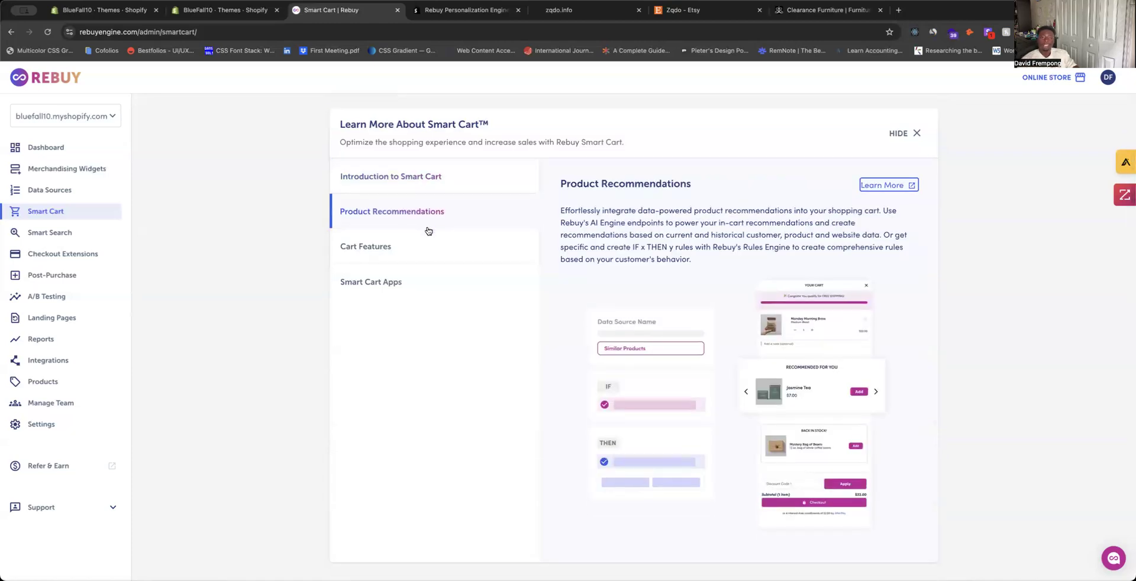
scroll(428, 230, "down", 1)
left_click(427, 230)
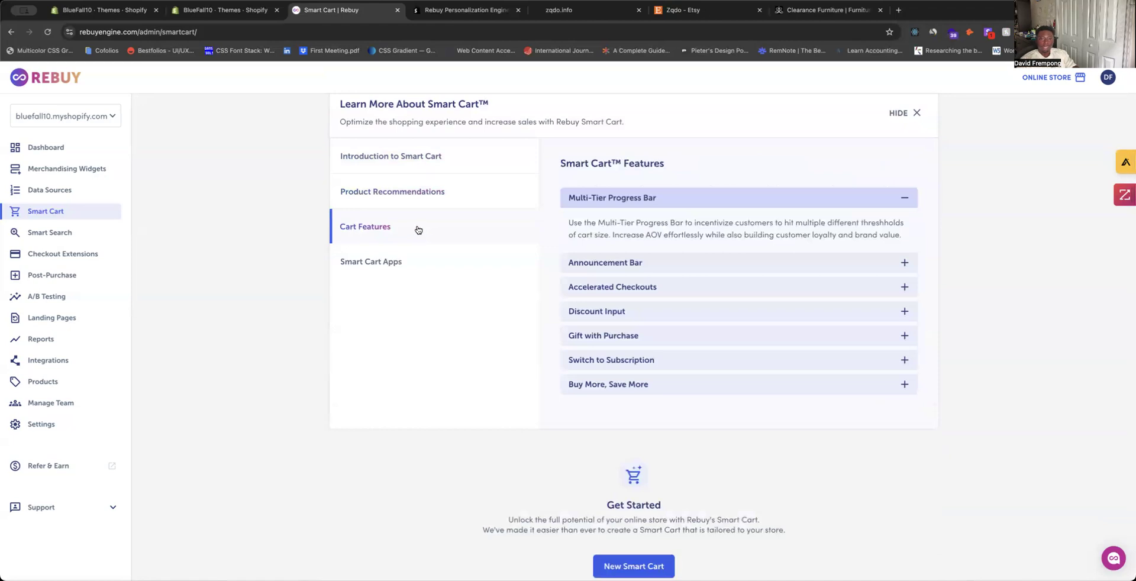
left_click(654, 265)
scroll(647, 260, "down", 1)
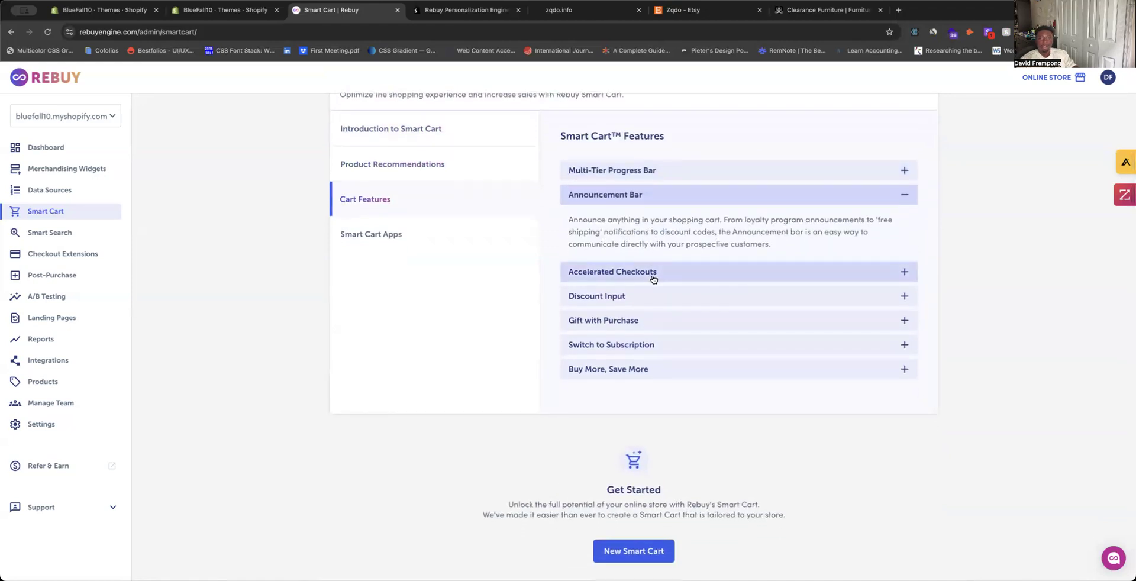
left_click(645, 271)
left_click(635, 199)
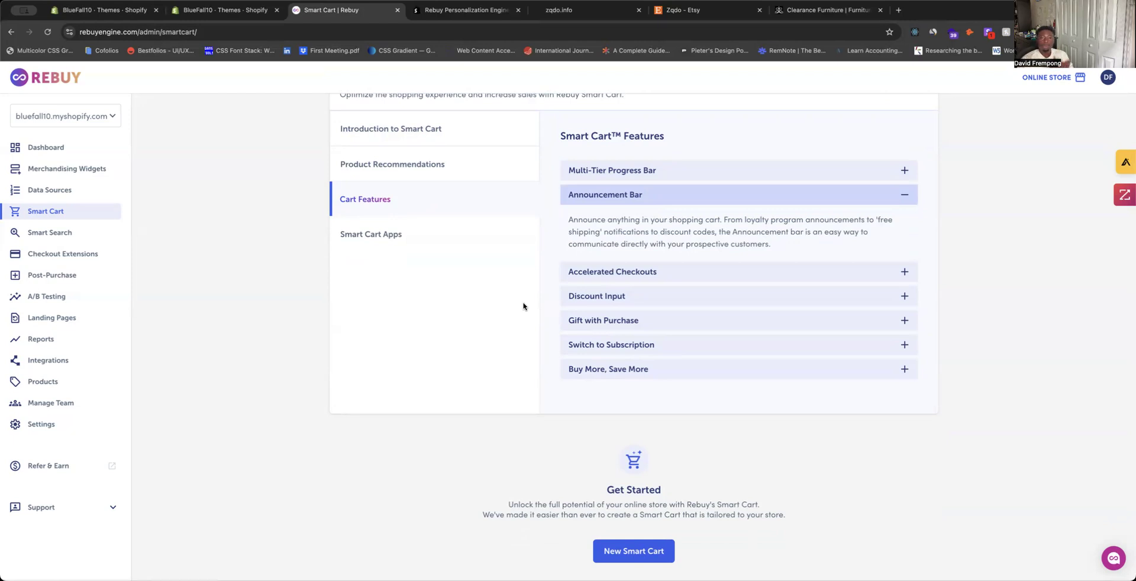
Step: Look over the Smart Cart features list and expand the Gift with Purchase description
scroll(648, 201, "up", 1)
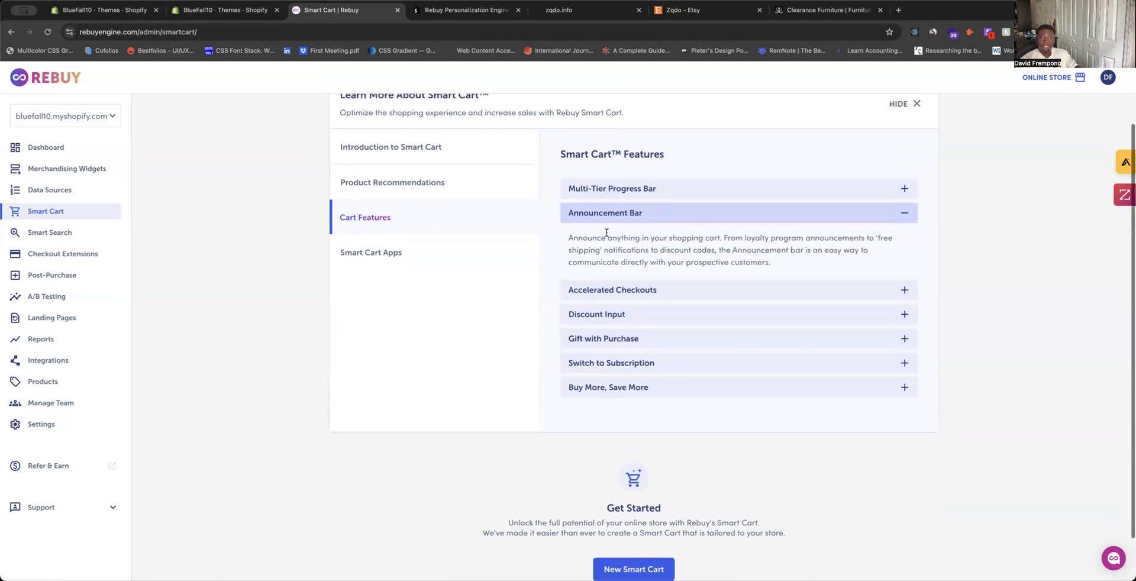
scroll(618, 227, "up", 2)
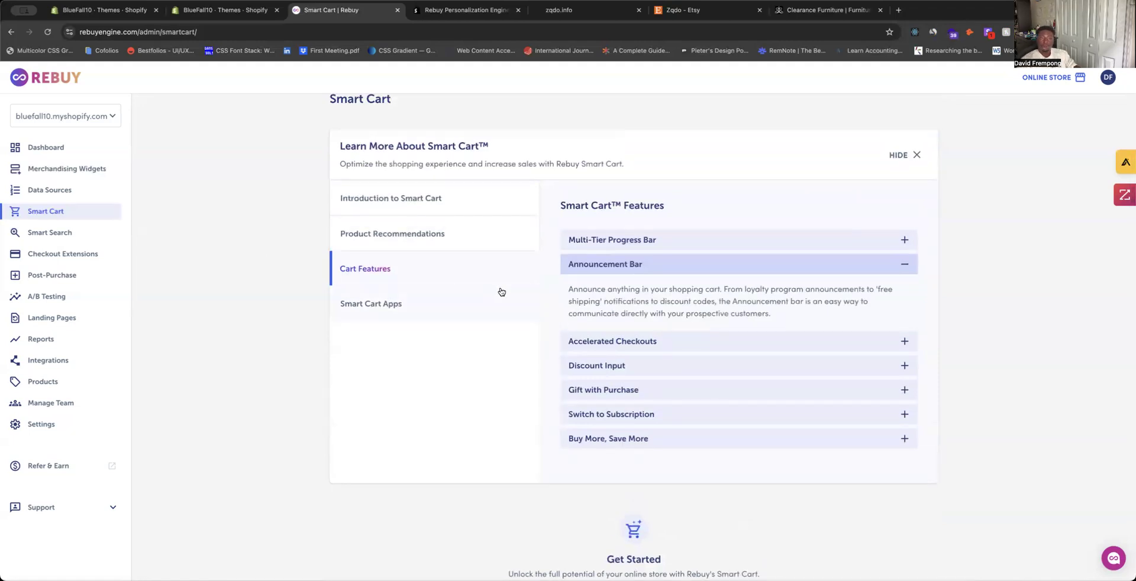
scroll(473, 293, "up", 1)
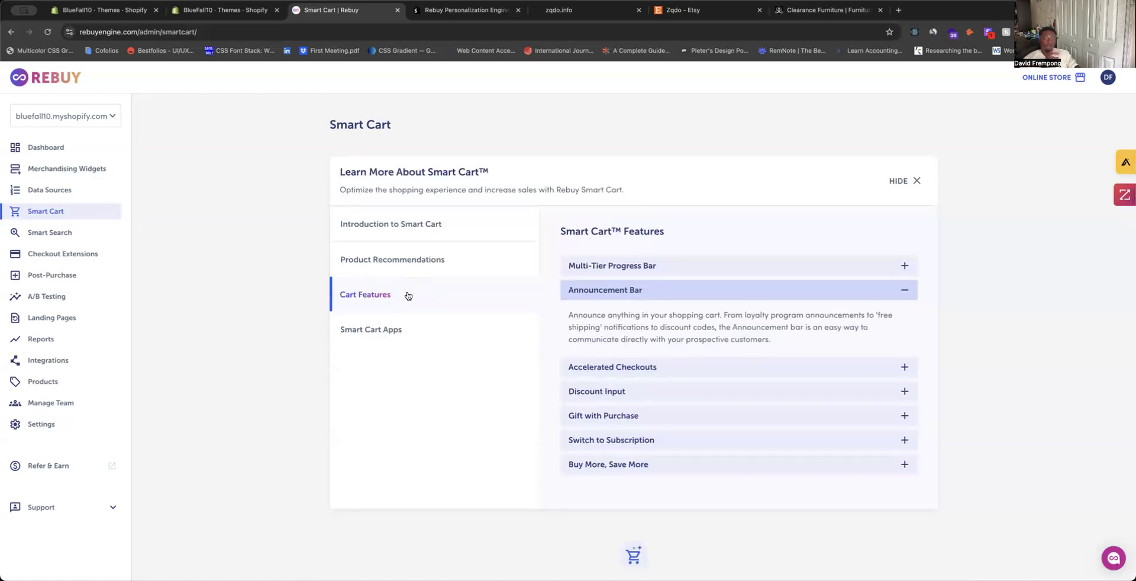
scroll(555, 314, "down", 3)
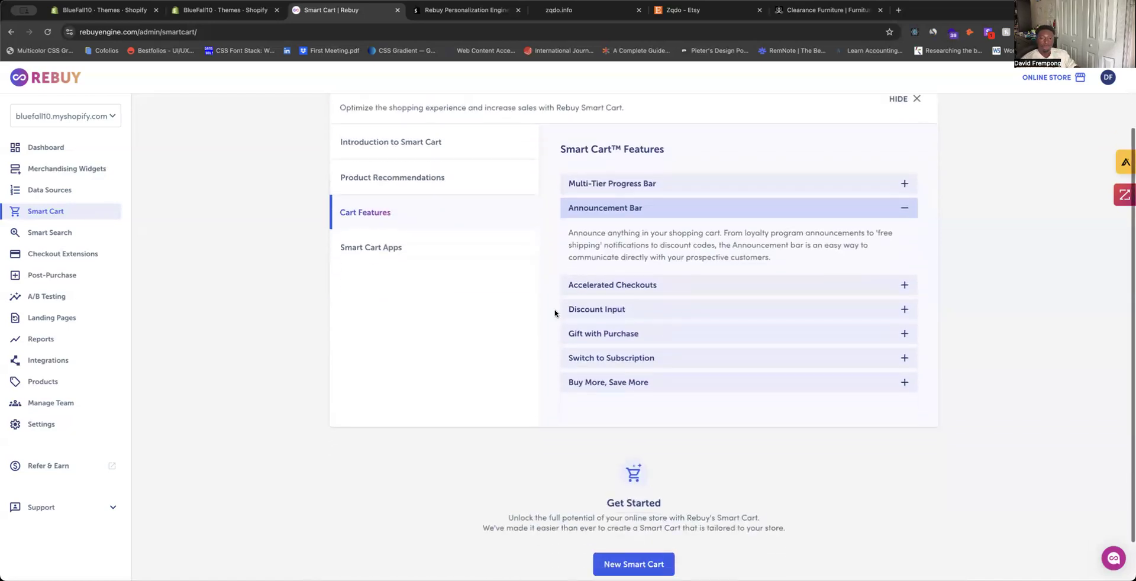
left_click(639, 333)
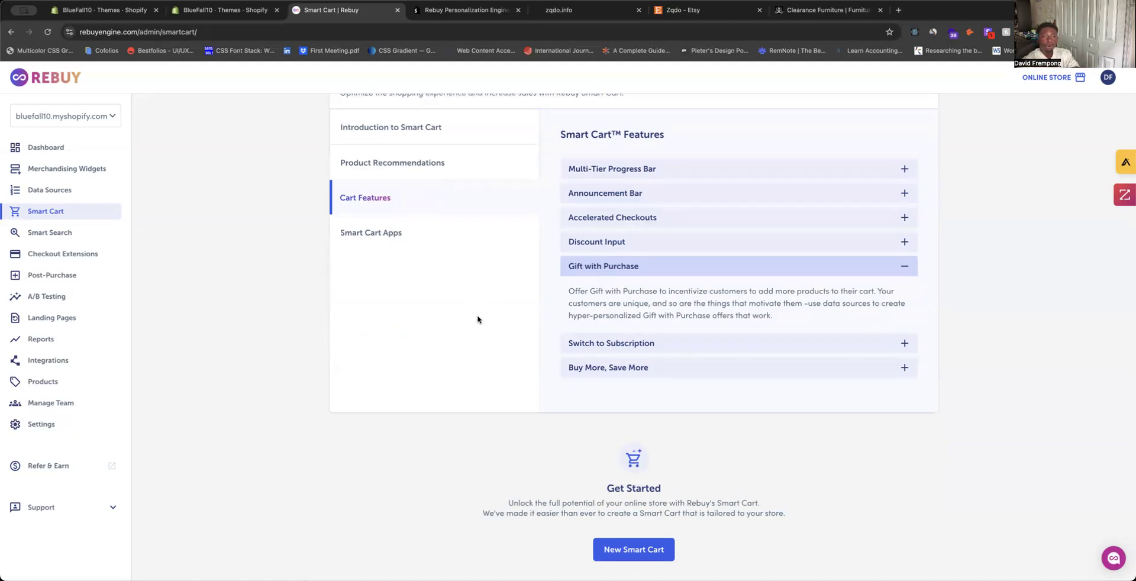
Step: View the Smart Search overview and open the Shopify Checkout Extensions page
left_click(69, 239)
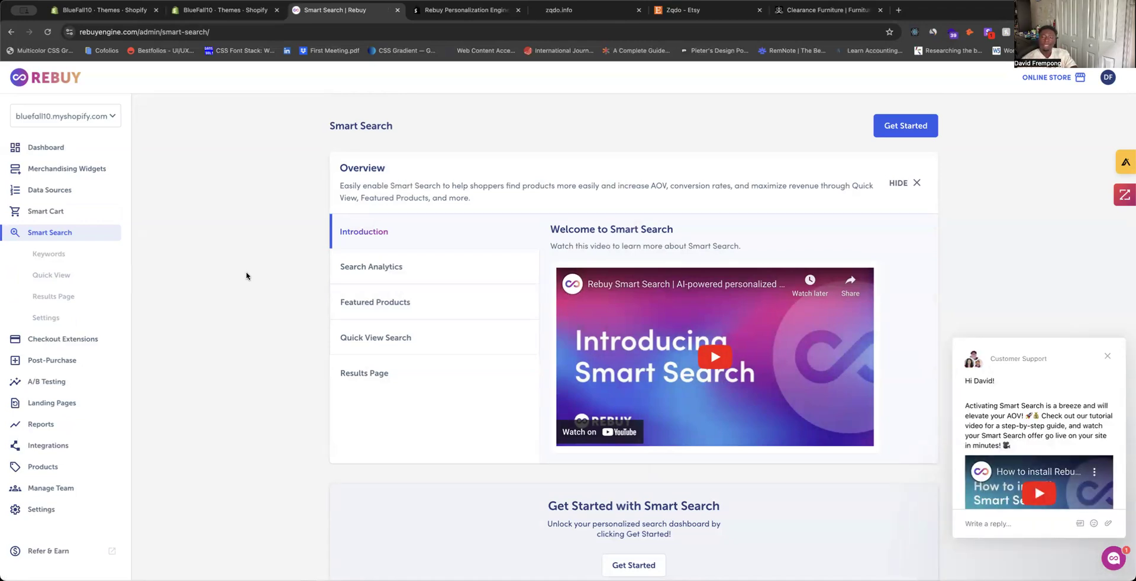
scroll(259, 283, "down", 1)
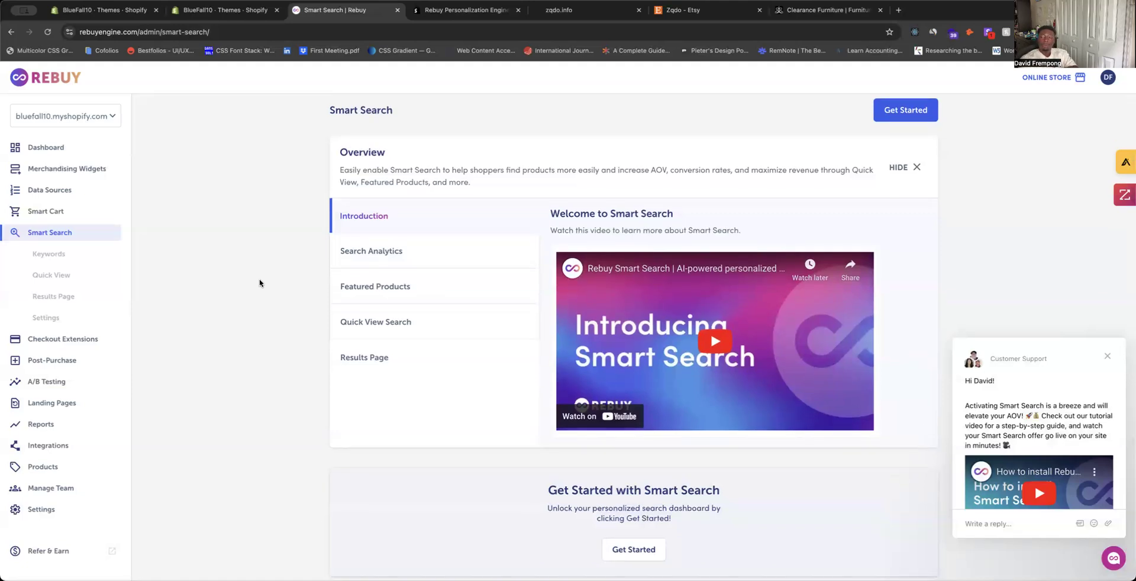
scroll(98, 257, "down", 1)
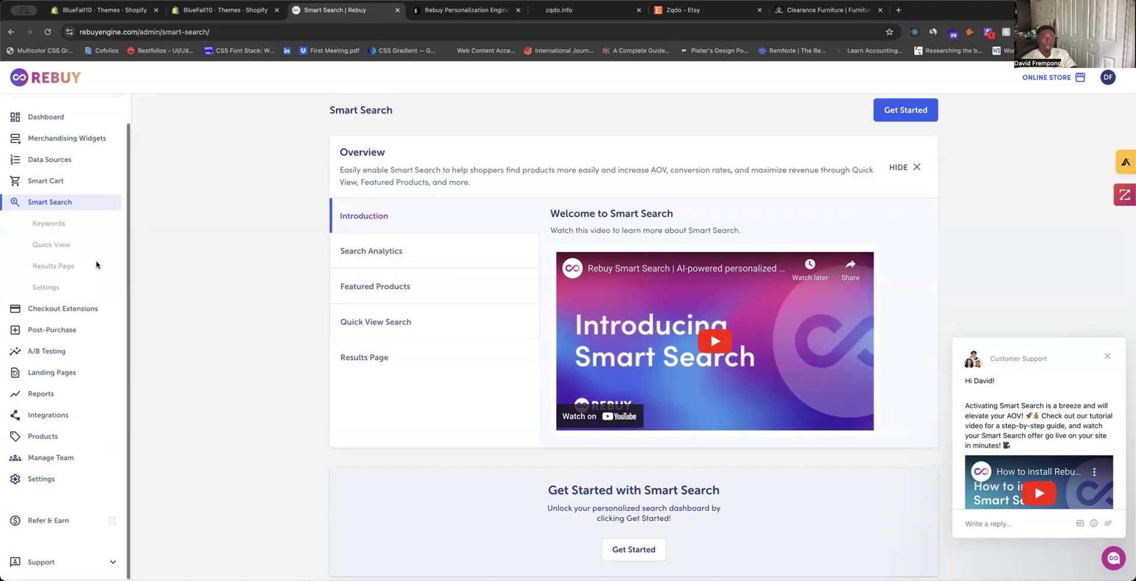
left_click(84, 315)
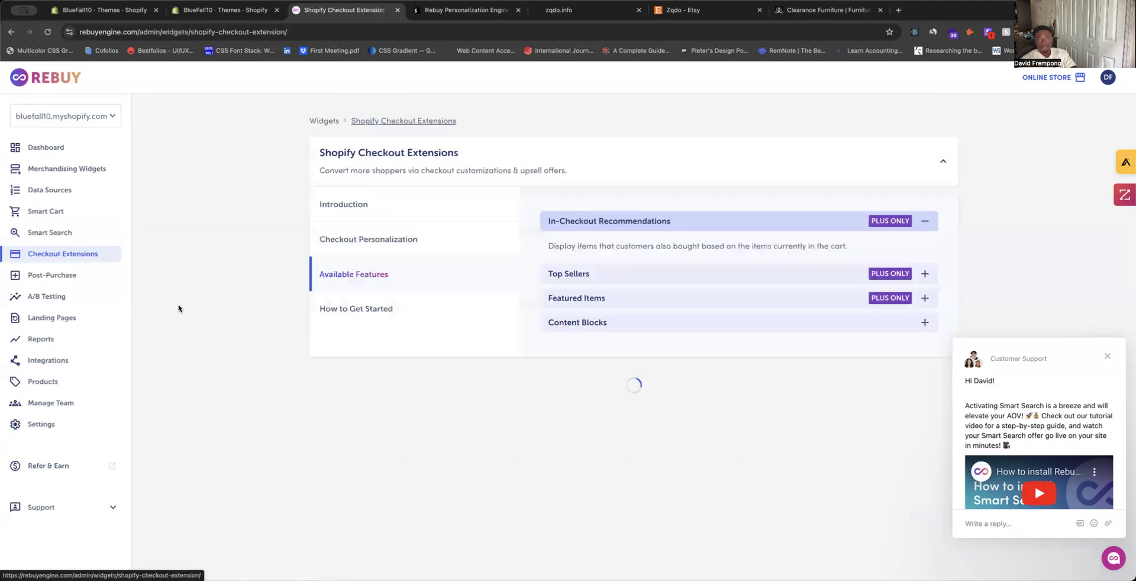
Step: View the A/B Testing, Landing Pages and Reports pages in turn
left_click(47, 296)
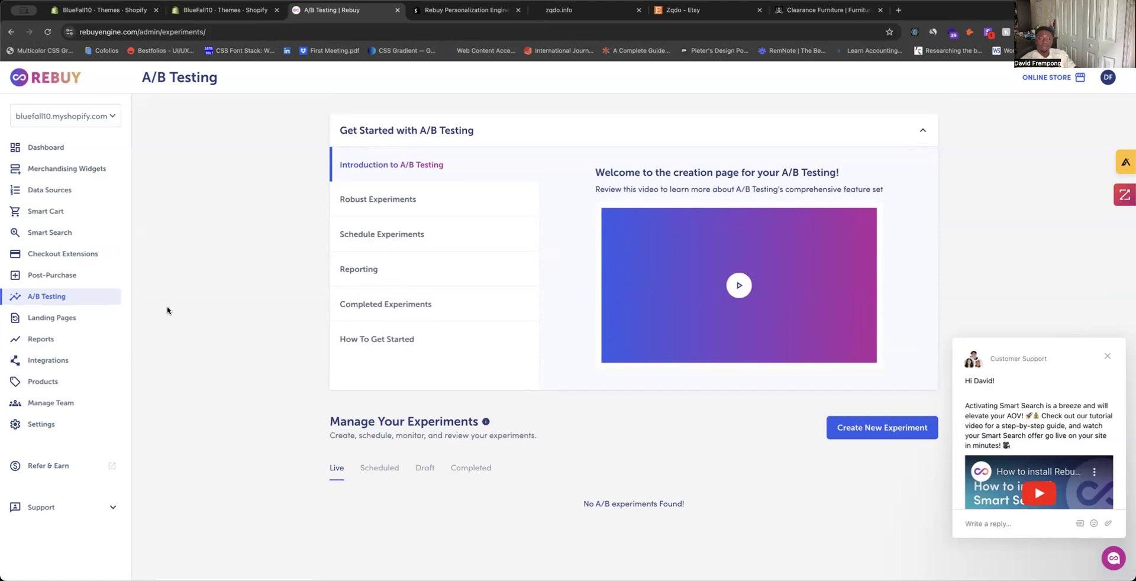
left_click(81, 318)
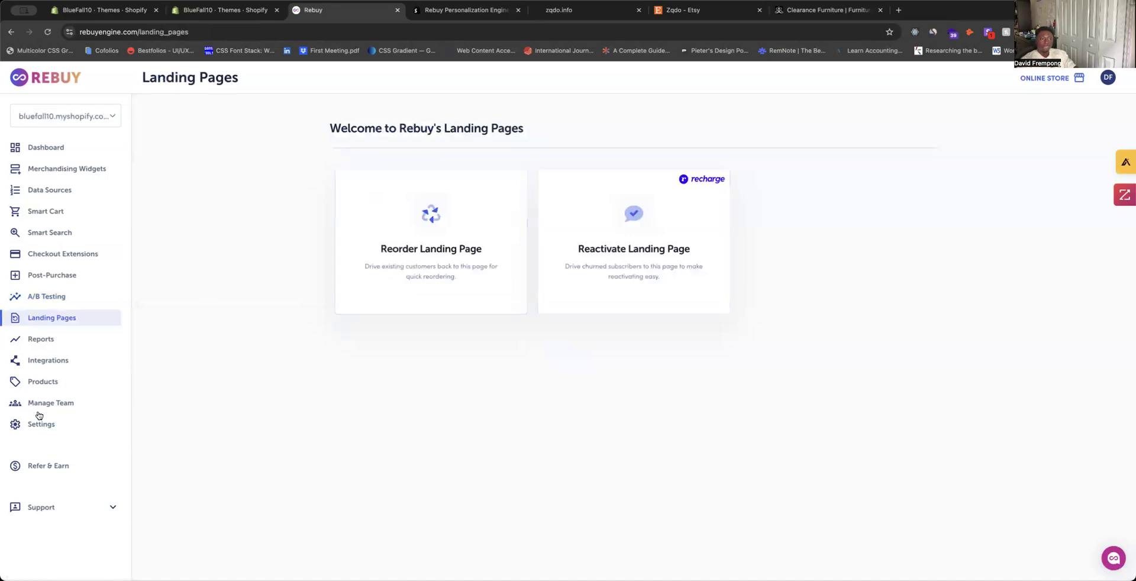
left_click(43, 340)
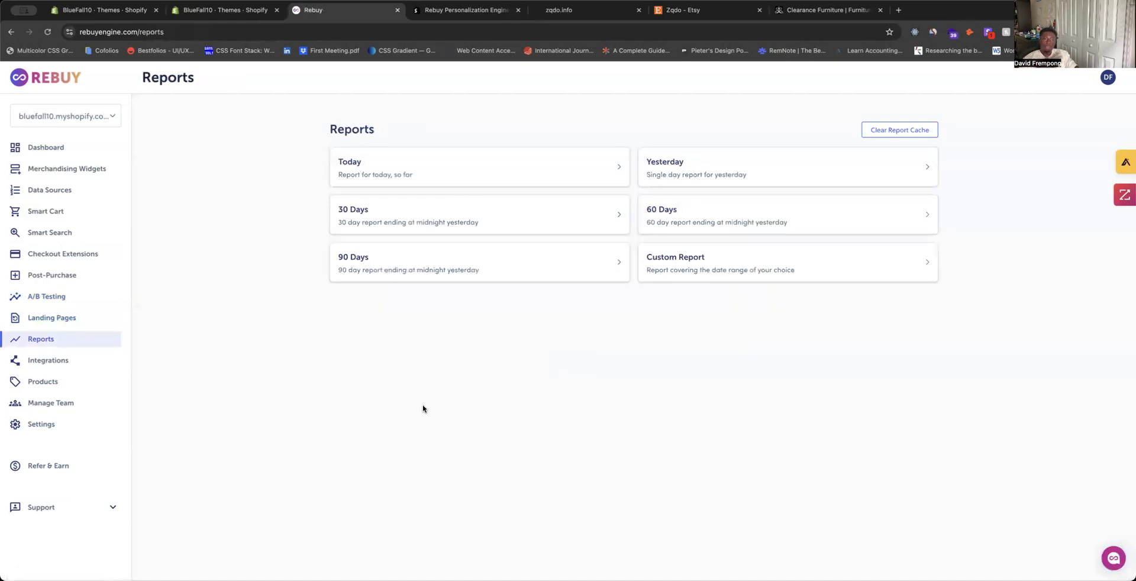
Step: Browse the full catalogue of available Rebuy integrations and return to its beginning
left_click(70, 367)
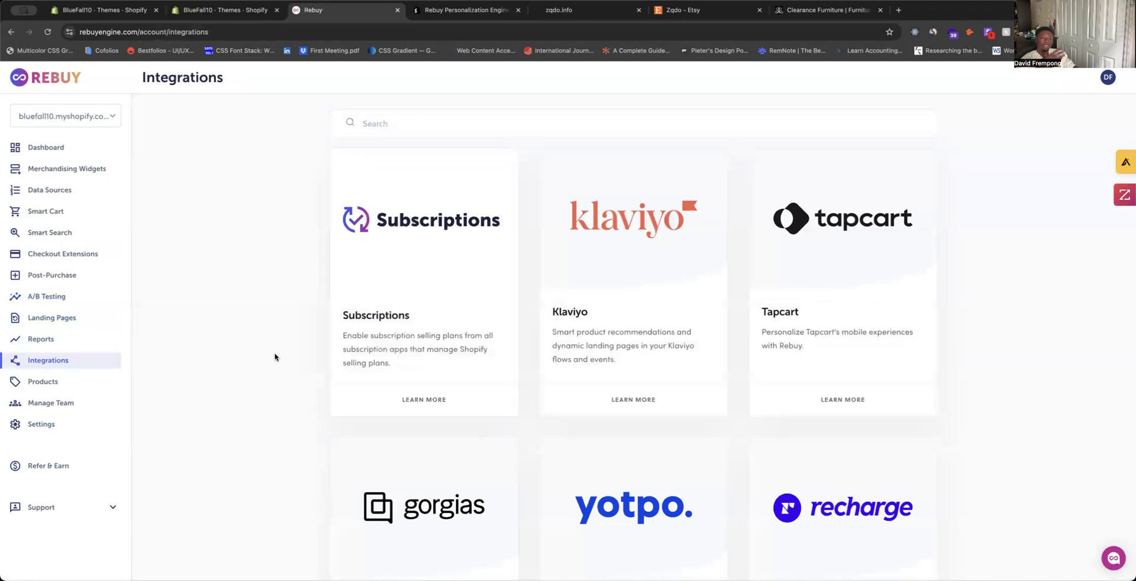
scroll(274, 356, "down", 7)
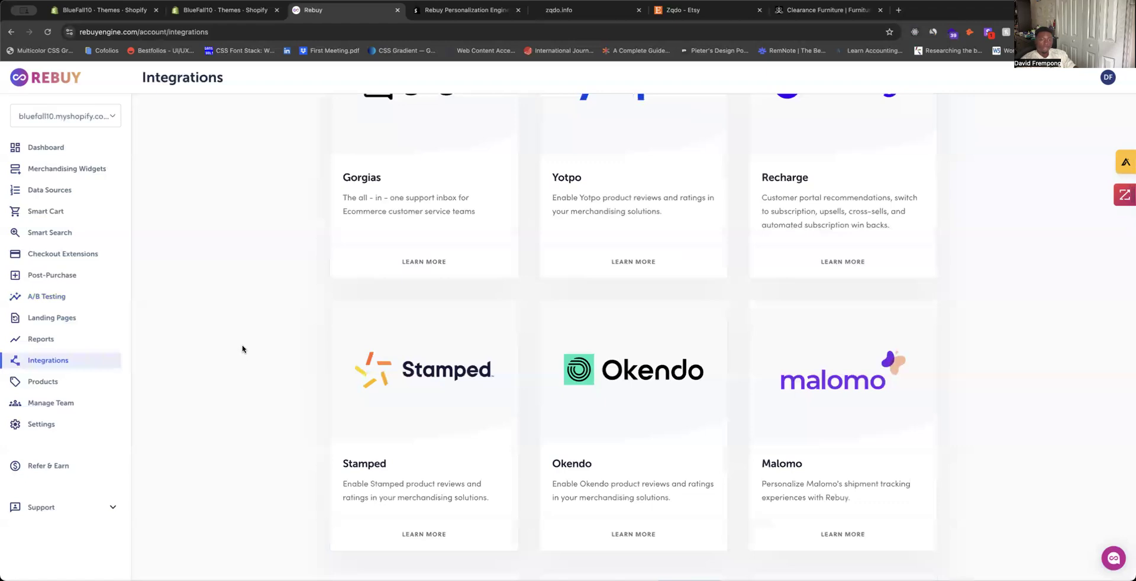
scroll(242, 349, "down", 4)
scroll(296, 353, "down", 16)
scroll(296, 353, "up", 16)
scroll(297, 353, "up", 11)
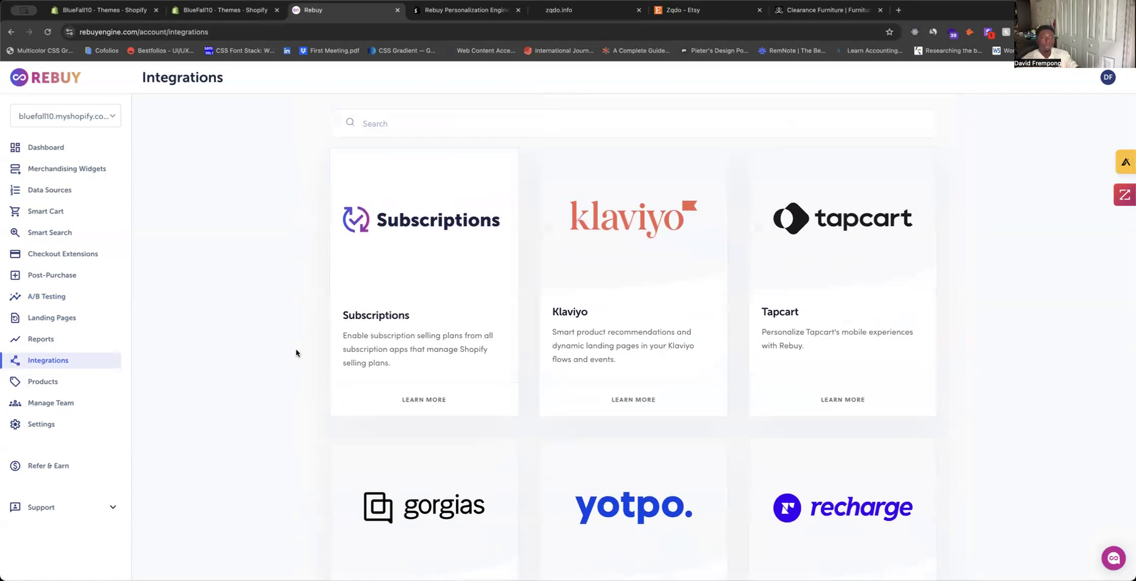
Step: View the store's product list and the team management page
left_click(83, 381)
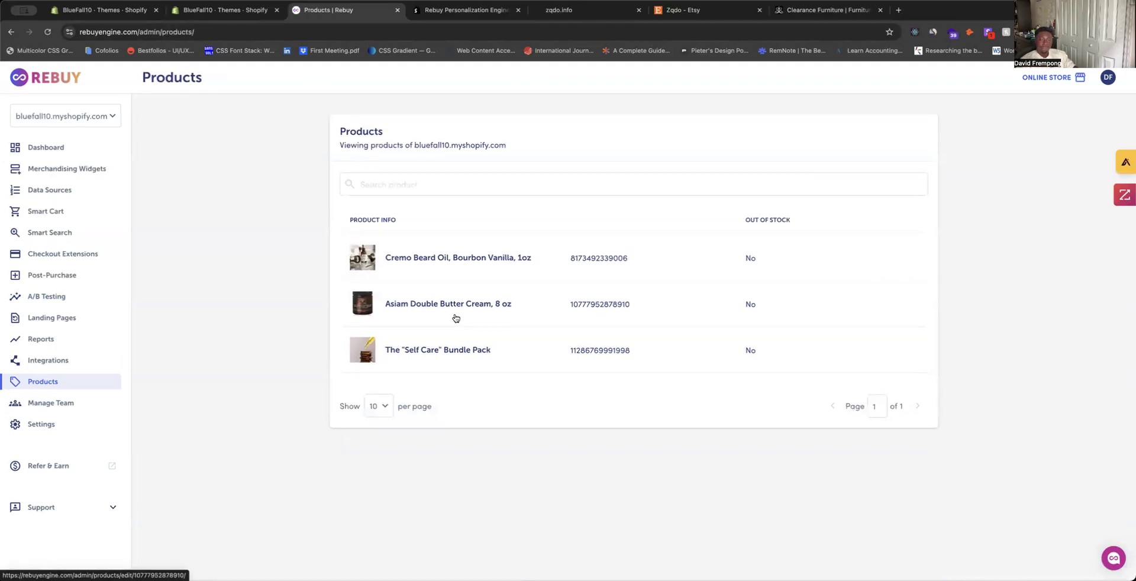
left_click(71, 407)
left_click(81, 389)
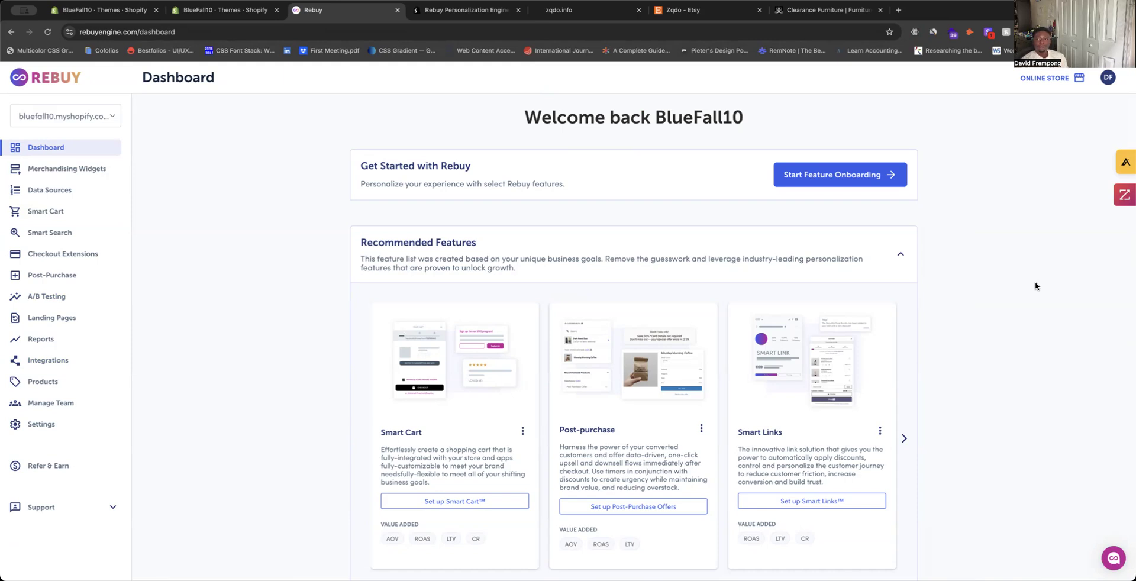
Step: Switch to the zqdo.info website and look through its homepage
left_click(559, 10)
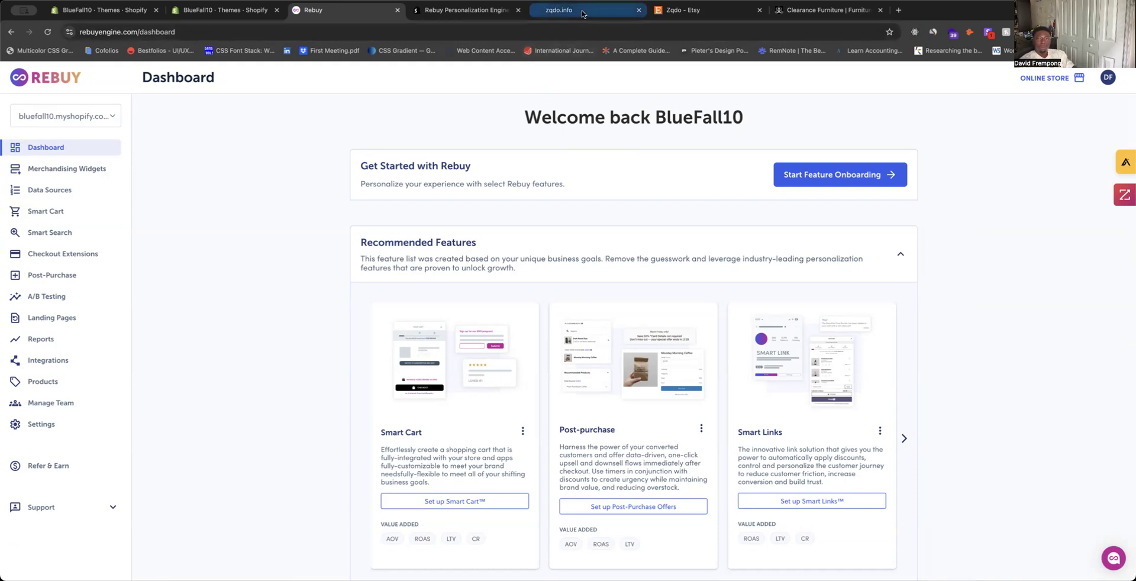
scroll(814, 251, "down", 10)
scroll(818, 245, "up", 4)
scroll(817, 245, "up", 7)
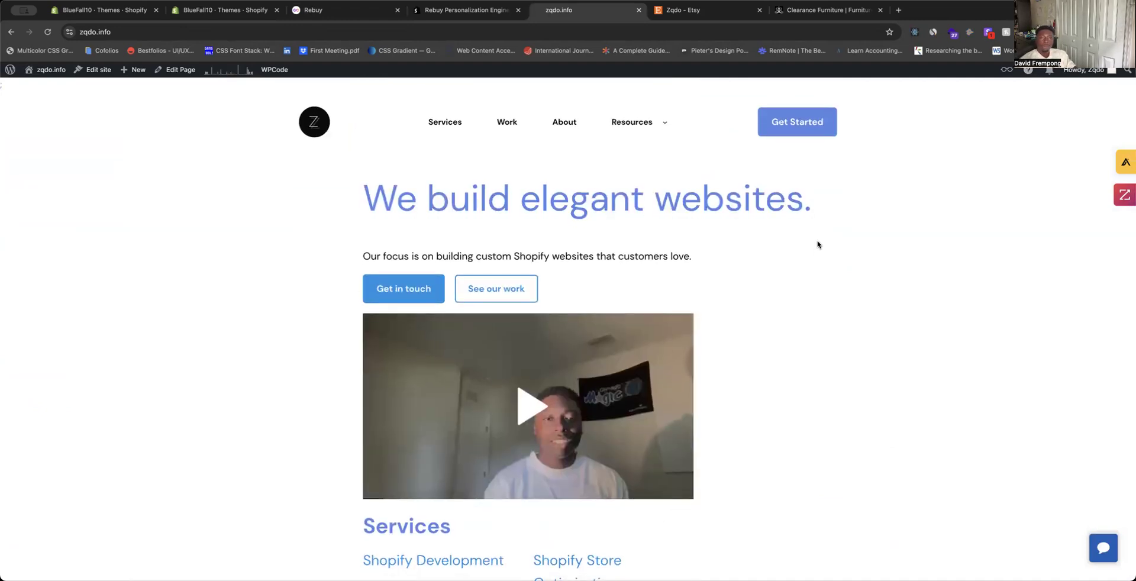
Step: View the Zqdo Etsy shop and Rebuy's Shopify App Store listing, returning to the Rebuy dashboard
left_click(683, 10)
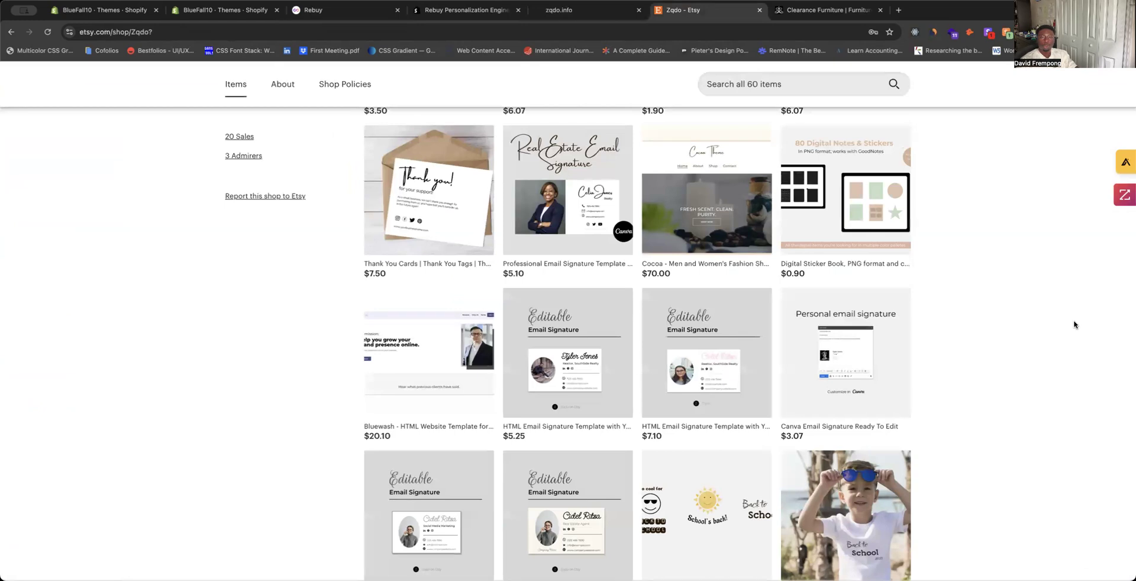
left_click(471, 12)
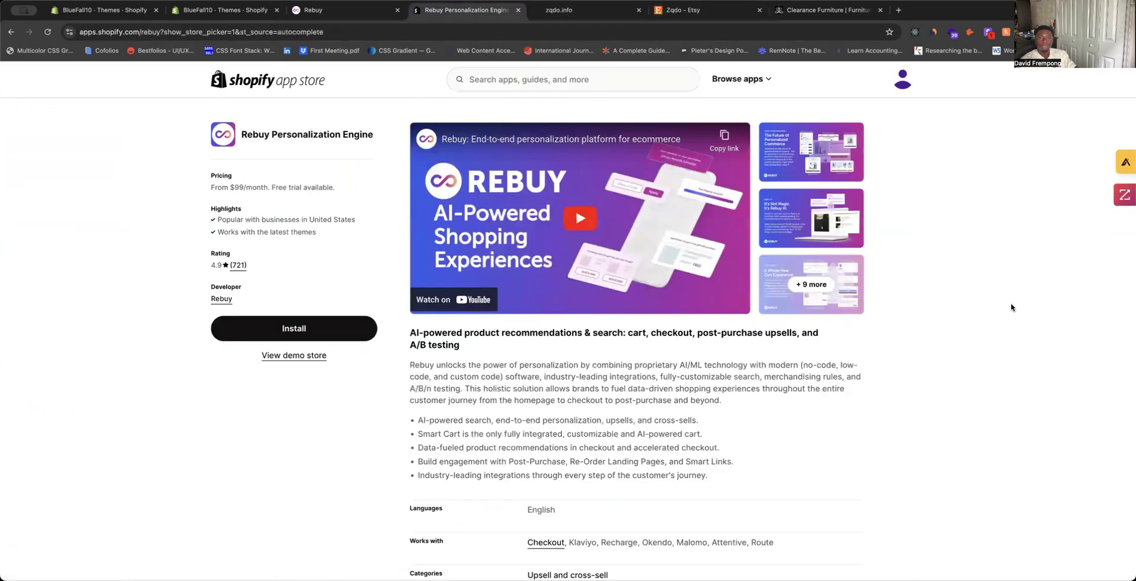
key("ctrl+shift+Tab")
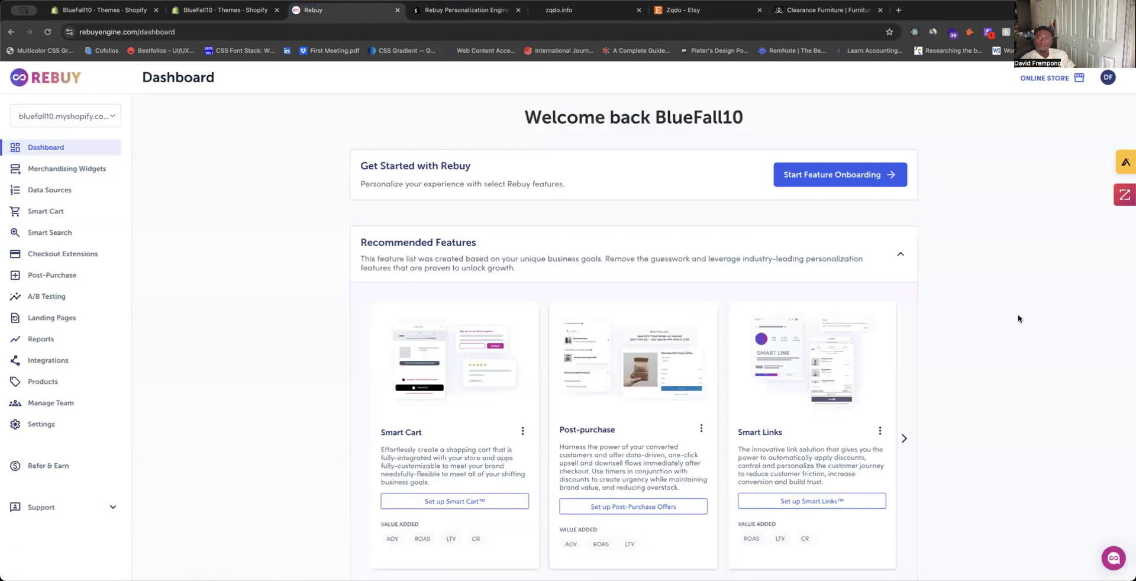